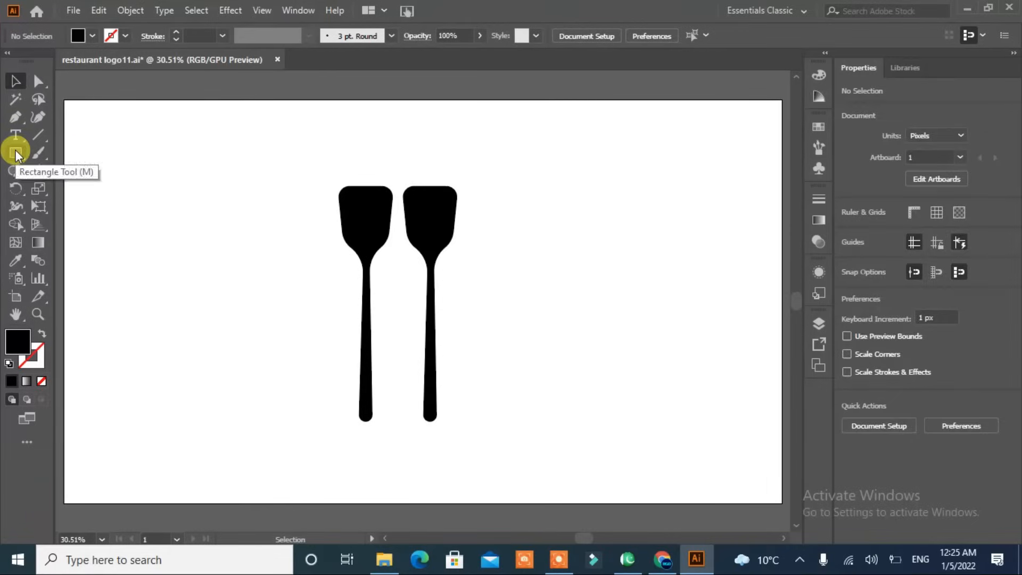
Round and duplicate the 12 by 112 px bar into three slots, then group and place them on the second spatula's head
{"action": "key", "text": "a"}
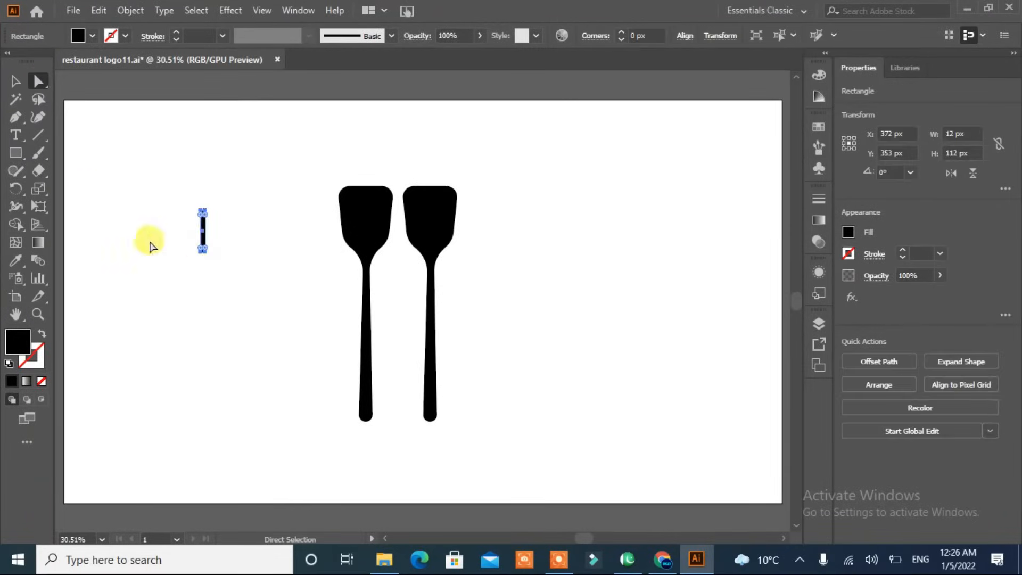
{"action": "left_click", "coordinate": [205, 240]}
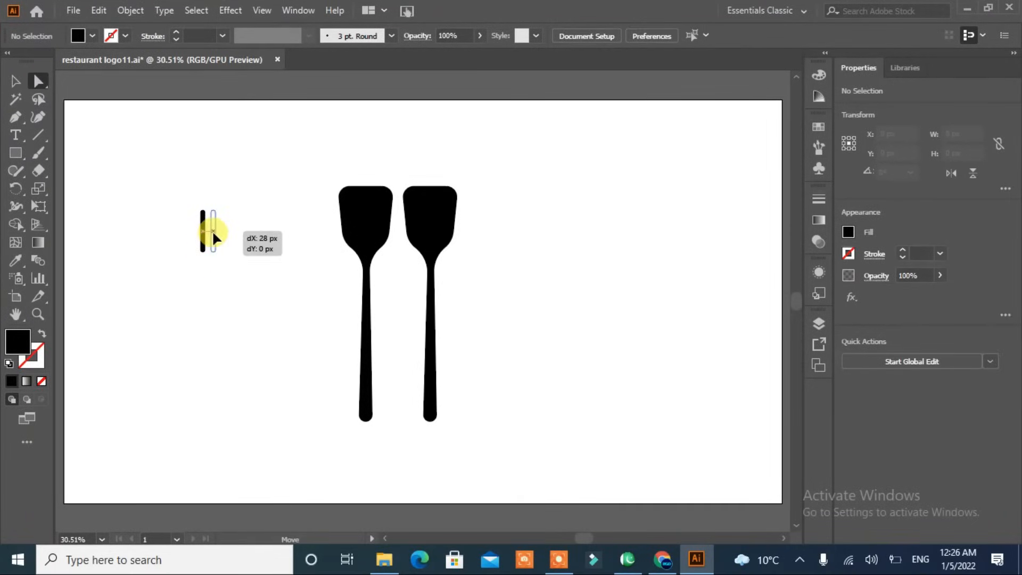
{"action": "left_click_drag", "start_coordinate": [255, 207], "coordinate": [143, 281]}
{"action": "left_click", "coordinate": [16, 83]}
{"action": "left_click", "coordinate": [875, 424]}
{"action": "left_click_drag", "start_coordinate": [212, 239], "coordinate": [413, 215]}
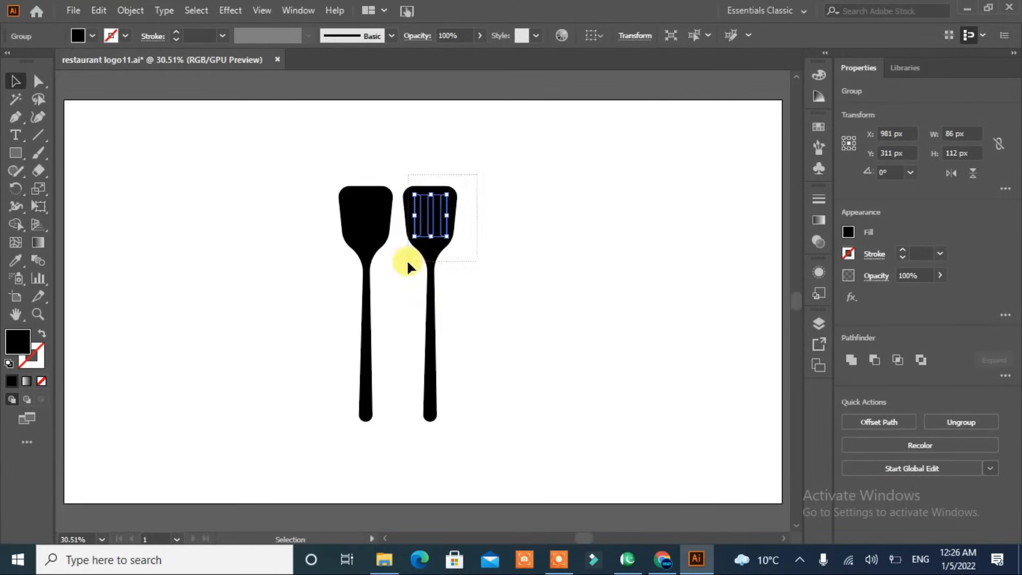
Subtract the grouped slot bars from the second spatula's head
{"action": "left_click", "coordinate": [429, 269], "text": "shift"}
{"action": "left_click", "coordinate": [872, 425]}
{"action": "left_click", "coordinate": [506, 353]}
Move both spatulas together to the right side of the artboard
{"action": "left_click_drag", "start_coordinate": [495, 366], "coordinate": [323, 198]}
{"action": "left_click_drag", "start_coordinate": [430, 351], "coordinate": [706, 329]}
{"action": "left_click", "coordinate": [479, 266]}
Draw a solid black circle about 738 px in diameter beside the spatulas
{"action": "right_click", "coordinate": [16, 154]}
{"action": "left_click", "coordinate": [45, 189]}
{"action": "mouse_move", "coordinate": [271, 185]}
{"action": "left_mouse_down"}
{"action": "mouse_move", "coordinate": [540, 443]}
{"action": "mouse_move", "coordinate": [547, 462]}
{"action": "left_mouse_up"}
{"action": "left_click_drag", "start_coordinate": [409, 323], "coordinate": [376, 260]}
{"action": "left_click", "coordinate": [409, 418]}
{"action": "left_click", "coordinate": [547, 304]}
{"action": "left_click", "coordinate": [16, 81]}
{"action": "left_click", "coordinate": [137, 324]}
Offset the circle's path inward by -35 px with mitre joins
{"action": "left_click", "coordinate": [299, 336]}
{"action": "left_click", "coordinate": [879, 362]}
{"action": "left_click", "coordinate": [415, 317]}
{"action": "scroll", "coordinate": [492, 238], "scroll_direction": "down", "scroll_amount": 15}
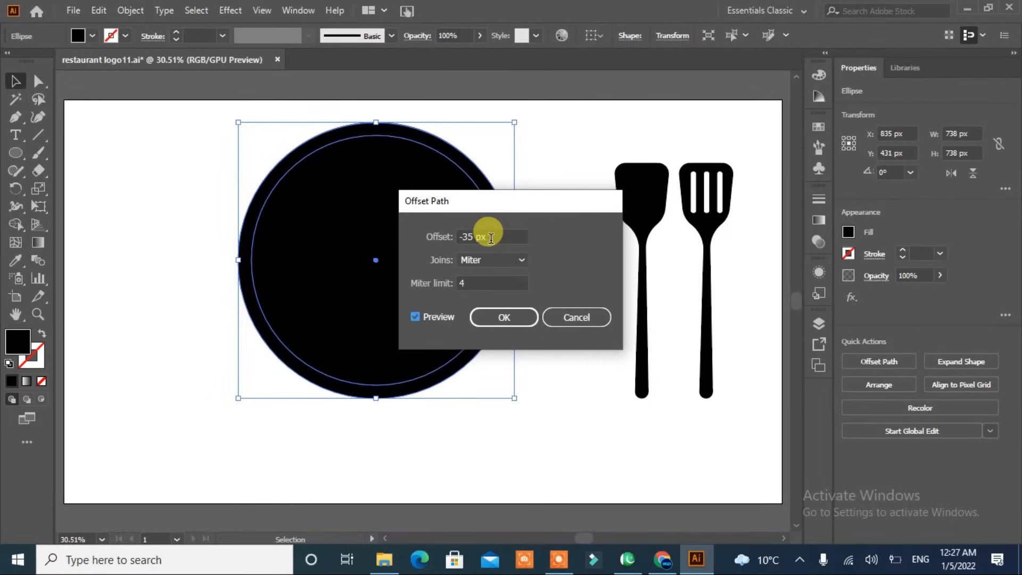
{"action": "left_click", "coordinate": [507, 318]}
Cut the inner circle out of the large circle to form a ring and move it around the two spatulas
{"action": "left_click", "coordinate": [870, 420]}
{"action": "left_click", "coordinate": [575, 440]}
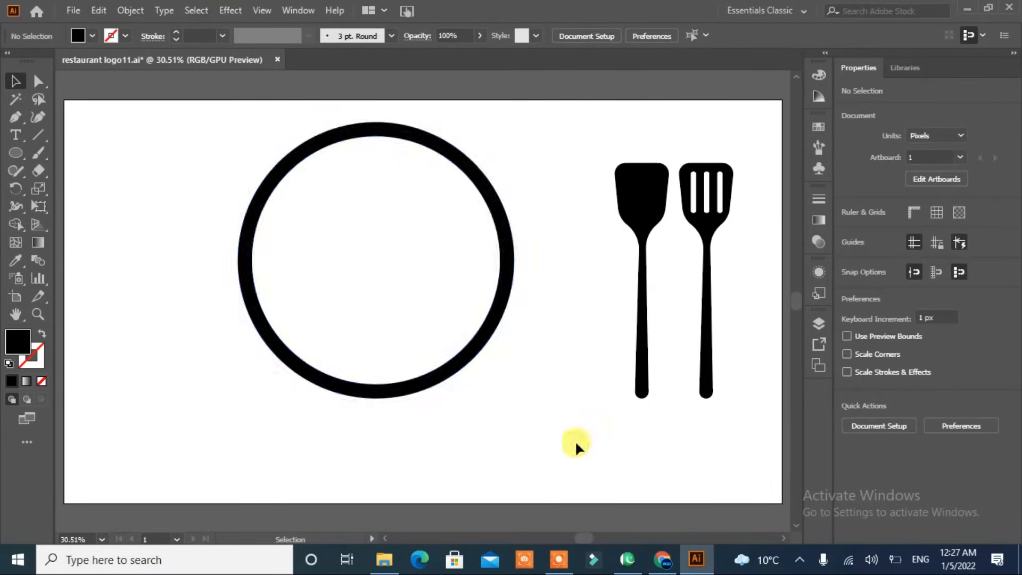
{"action": "left_click_drag", "start_coordinate": [499, 318], "coordinate": [730, 301]}
{"action": "left_click_drag", "start_coordinate": [320, 389], "coordinate": [372, 394]}
Draw a circle about 154 px in diameter and duplicate it into a cluster of one upper and two lower circles
{"action": "key", "text": "l"}
{"action": "left_click_drag", "start_coordinate": [150, 215], "coordinate": [256, 248]}
{"action": "left_click", "coordinate": [16, 84]}
{"action": "left_click_drag", "start_coordinate": [344, 256], "coordinate": [176, 311]}
{"action": "left_click", "coordinate": [953, 365]}
Group the two lower circles and centre them horizontally with the upper circle
{"action": "left_click_drag", "start_coordinate": [406, 256], "coordinate": [107, 320]}
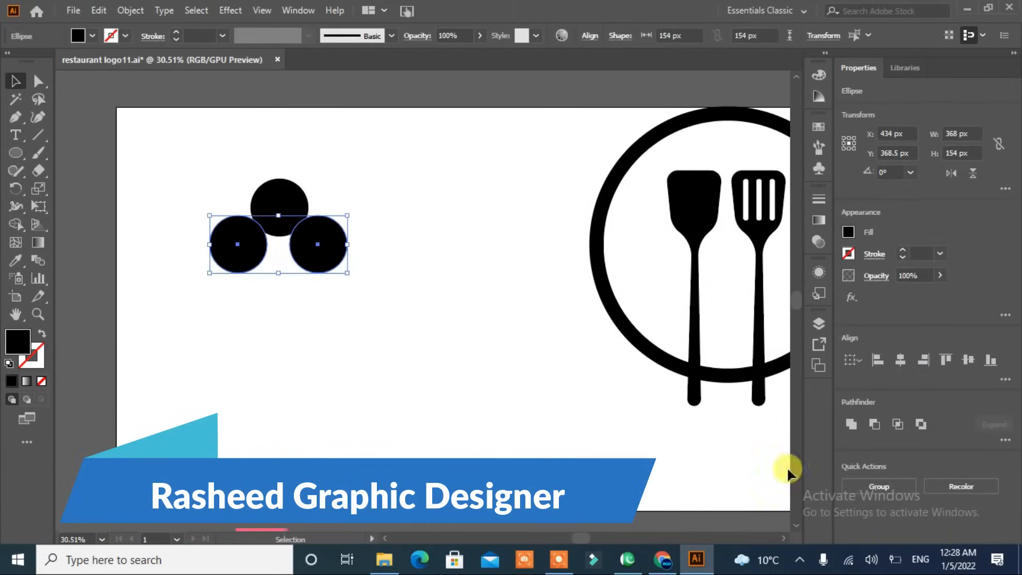
{"action": "left_click", "coordinate": [900, 489]}
{"action": "left_click_drag", "start_coordinate": [395, 174], "coordinate": [256, 282]}
{"action": "left_click", "coordinate": [900, 359]}
{"action": "left_click", "coordinate": [408, 430]}
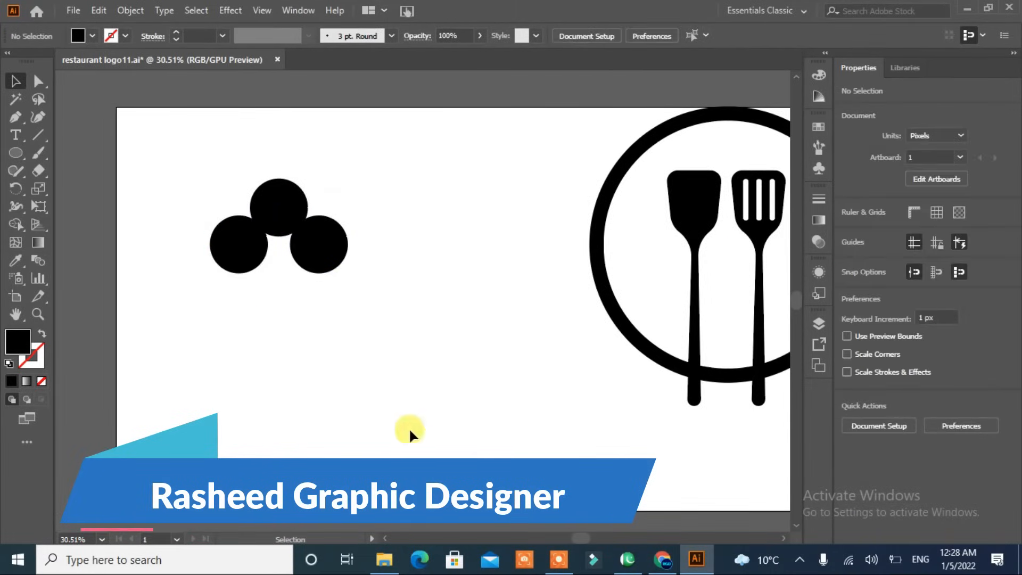
{"action": "left_click", "coordinate": [16, 153]}
{"action": "left_click_drag", "start_coordinate": [237, 271], "coordinate": [254, 294]}
{"action": "key", "text": "ctrl+z"}
Draw a rectangle about 244 by 83 px beneath the three circles and centre it horizontally with them
{"action": "left_click_drag", "start_coordinate": [14, 151], "coordinate": [50, 154]}
{"action": "left_click_drag", "start_coordinate": [235, 275], "coordinate": [327, 304]}
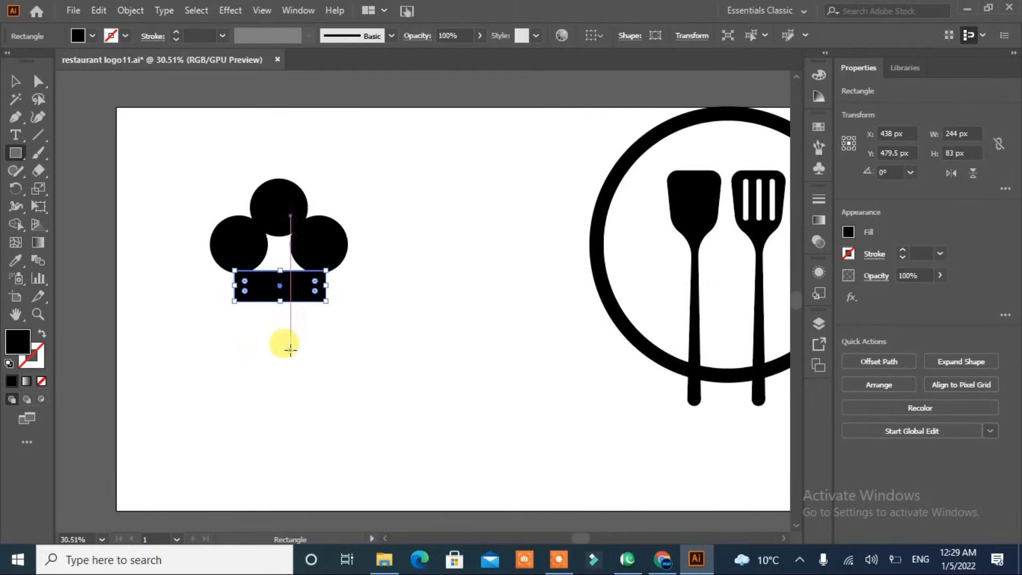
{"action": "key", "text": "v"}
{"action": "left_click", "coordinate": [184, 352]}
{"action": "left_click_drag", "start_coordinate": [196, 329], "coordinate": [169, 332]}
{"action": "left_click", "coordinate": [898, 359]}
Unite the circles and rectangle into one chef hat shape and fill the gap in its middle with Shape Builder
{"action": "left_click", "coordinate": [371, 393]}
{"action": "left_click", "coordinate": [853, 429]}
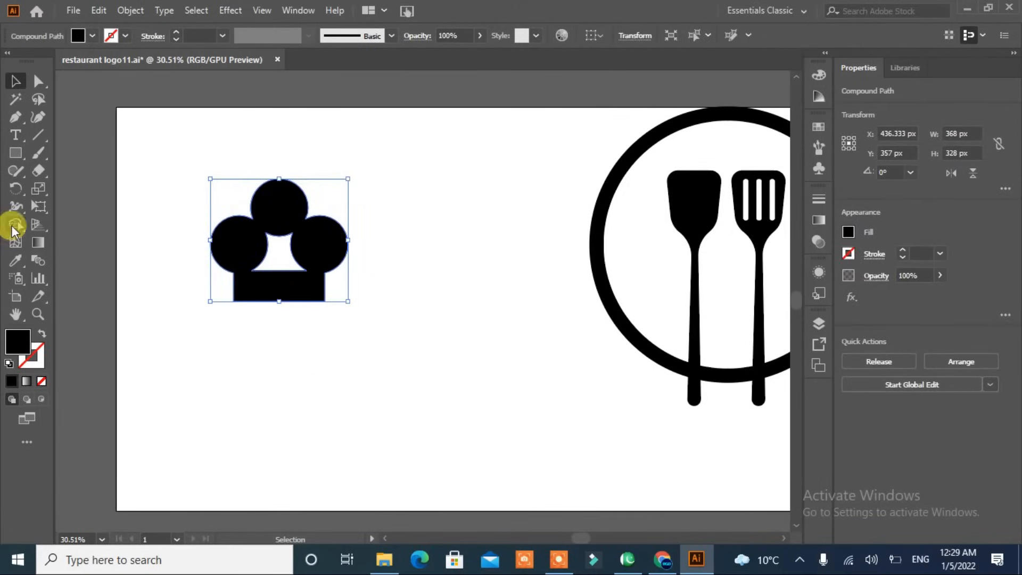
{"action": "left_click", "coordinate": [14, 226]}
{"action": "left_click", "coordinate": [273, 252]}
{"action": "left_click", "coordinate": [17, 89]}
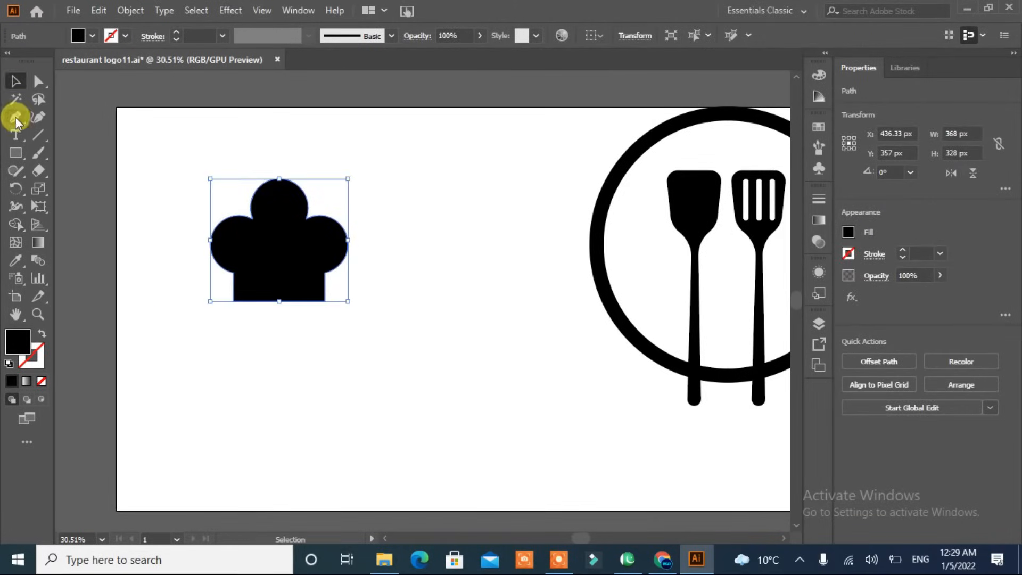
{"action": "left_click", "coordinate": [169, 308]}
Bend the hat's straight bottom edge slightly upward into a curve with the Anchor Point tool
{"action": "left_click", "coordinate": [23, 122]}
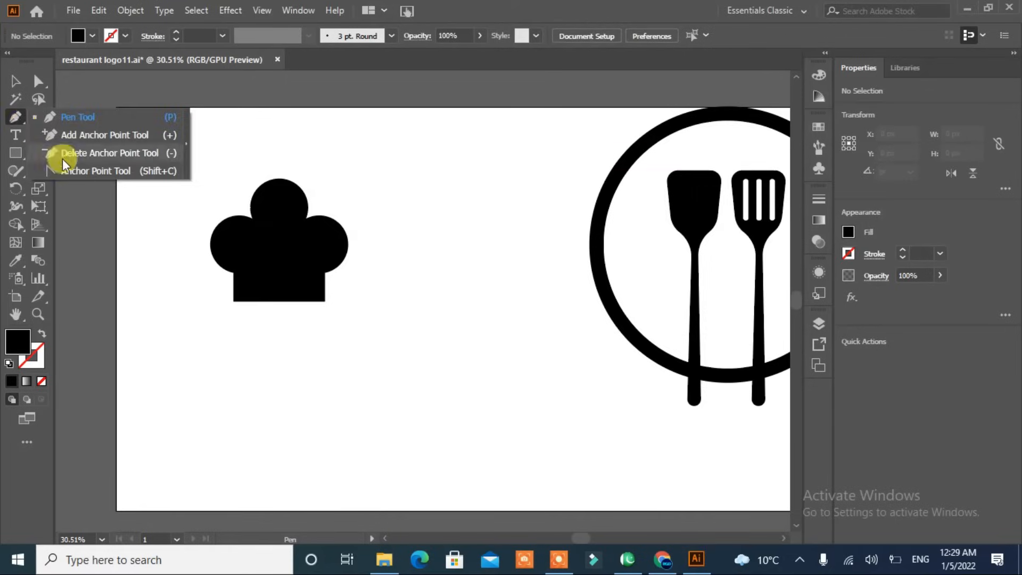
{"action": "left_click", "coordinate": [80, 170]}
{"action": "left_click_drag", "start_coordinate": [279, 307], "coordinate": [279, 296]}
{"action": "left_click", "coordinate": [14, 87]}
{"action": "left_click", "coordinate": [174, 310]}
Turn the hat into an unfilled black outline with a 17 pt stroke and a width profile tapered at both ends
{"action": "left_click", "coordinate": [248, 258]}
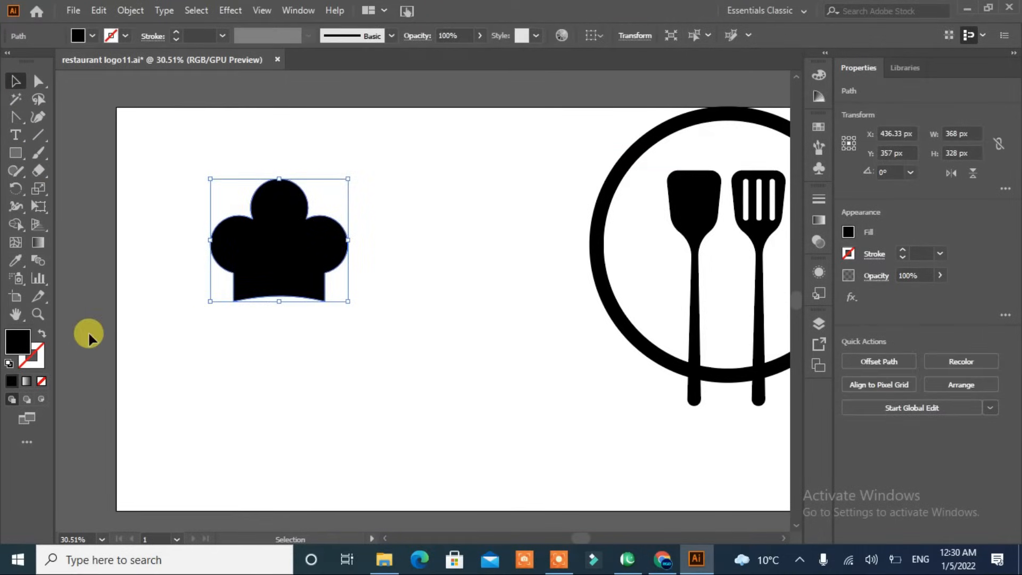
{"action": "left_click", "coordinate": [43, 336]}
{"action": "left_click", "coordinate": [177, 33]}
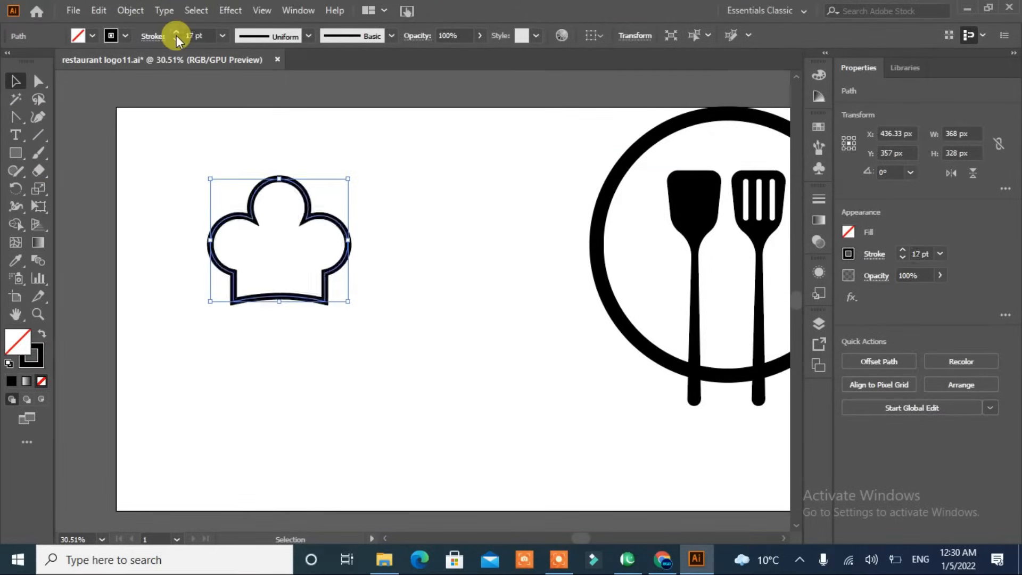
{"action": "left_click", "coordinate": [302, 37]}
{"action": "left_click", "coordinate": [271, 82]}
{"action": "left_click", "coordinate": [187, 202]}
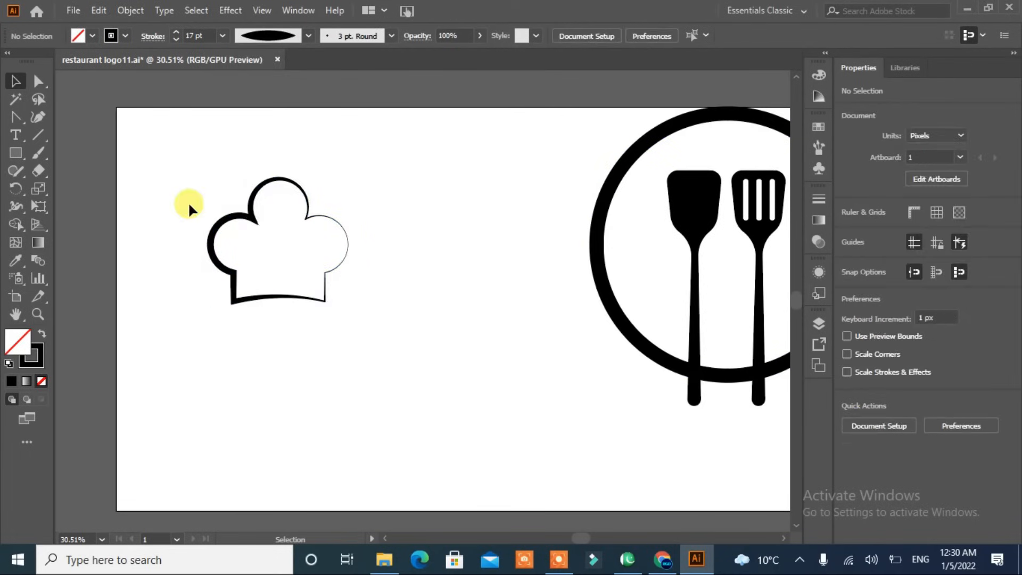
Add anchor points to the hat outline where the left lobe meets the band
{"action": "left_click_drag", "start_coordinate": [15, 117], "coordinate": [51, 137]}
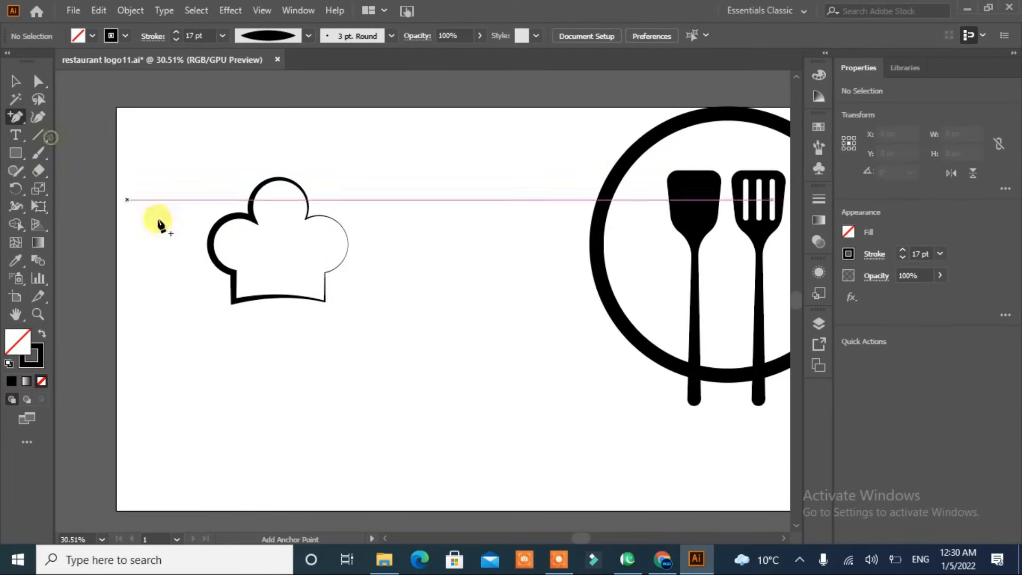
{"action": "left_click", "coordinate": [232, 274]}
{"action": "left_click", "coordinate": [238, 272]}
{"action": "left_click", "coordinate": [619, 300]}
Draw a curved line about 216 px wide across the top of the hat band with the Pen tool
{"action": "left_click_drag", "start_coordinate": [16, 117], "coordinate": [48, 117]}
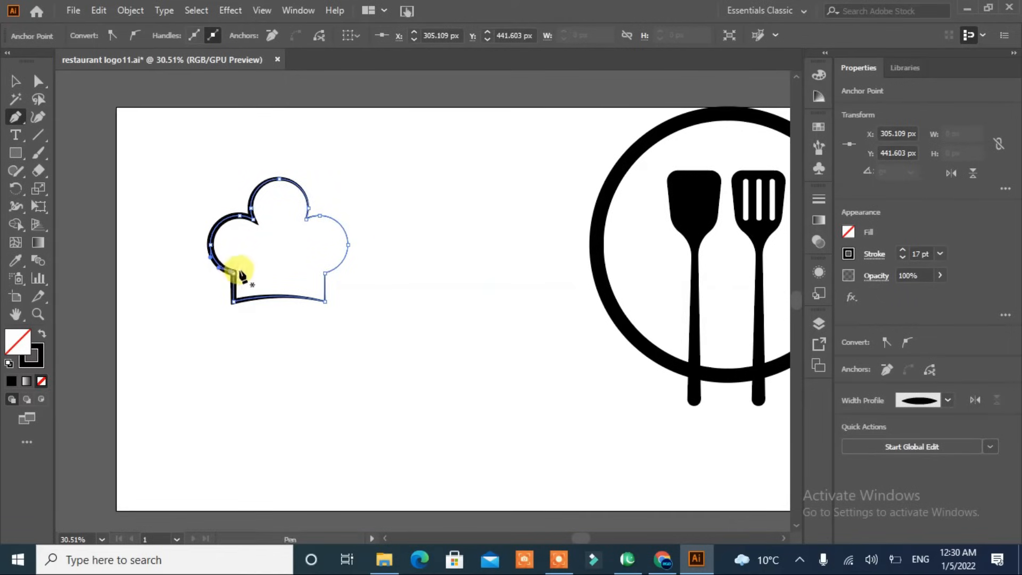
{"action": "left_click", "coordinate": [235, 269]}
{"action": "left_click_drag", "start_coordinate": [352, 283], "coordinate": [359, 291]}
{"action": "key", "text": "Escape"}
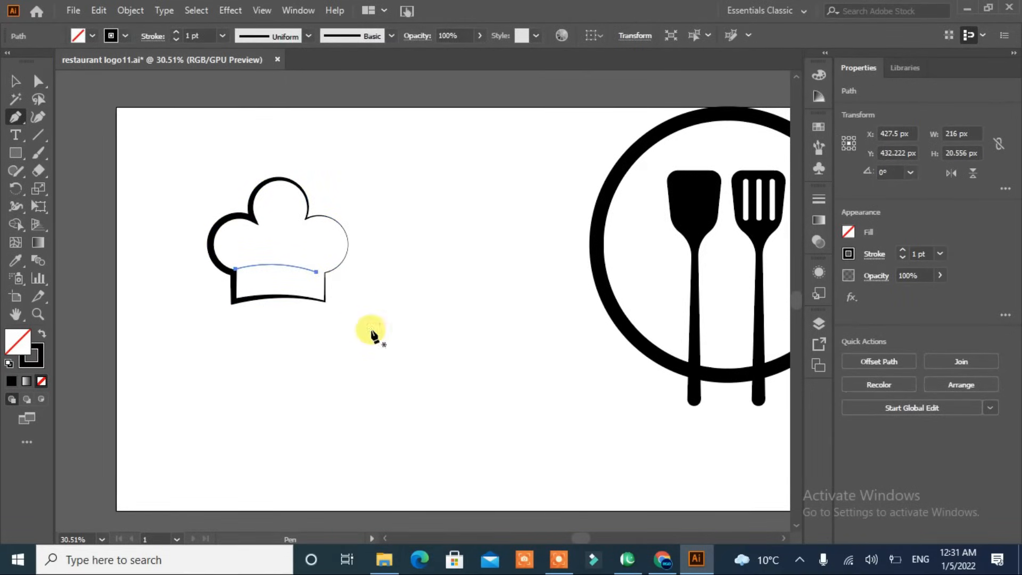
Give the band line a 15 pt stroke with a profile tapering towards one end and nudge it down slightly
{"action": "left_click", "coordinate": [902, 251]}
{"action": "left_click", "coordinate": [308, 35]}
{"action": "left_click", "coordinate": [269, 156]}
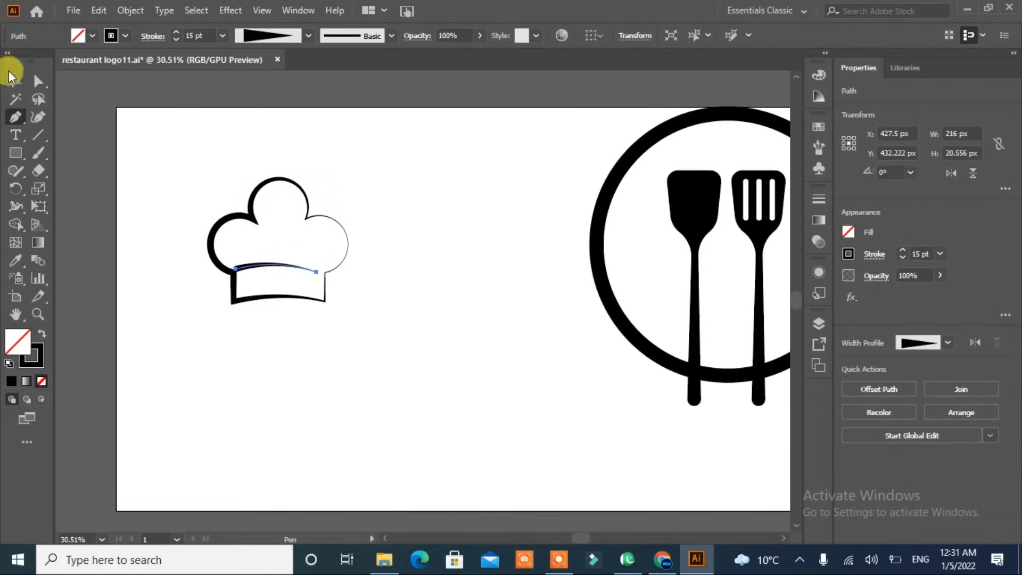
{"action": "left_click", "coordinate": [281, 364]}
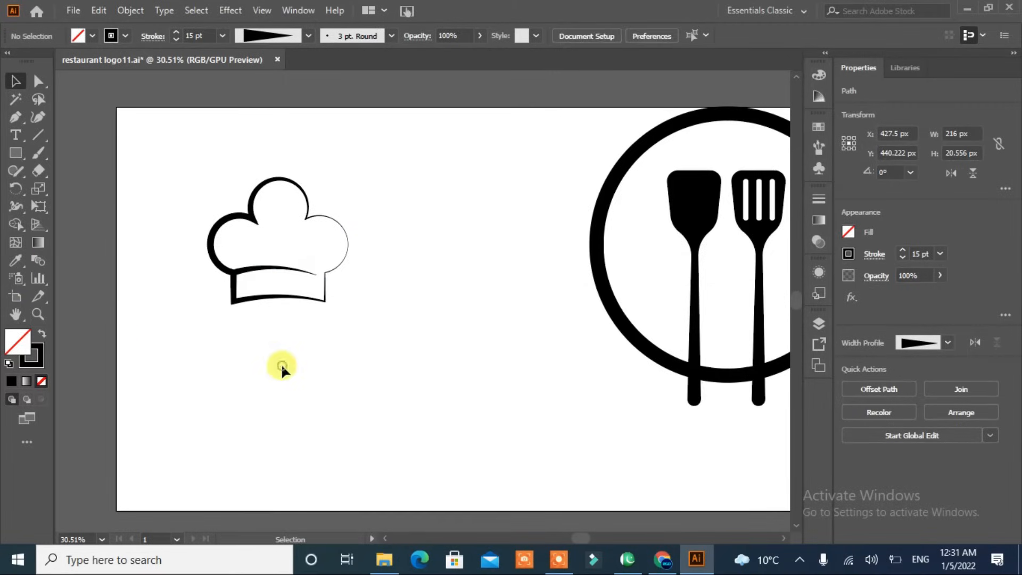
Expand the appearance of the hat outline and band line into filled shapes
{"action": "left_click_drag", "start_coordinate": [382, 188], "coordinate": [285, 392]}
{"action": "left_click", "coordinate": [131, 10]}
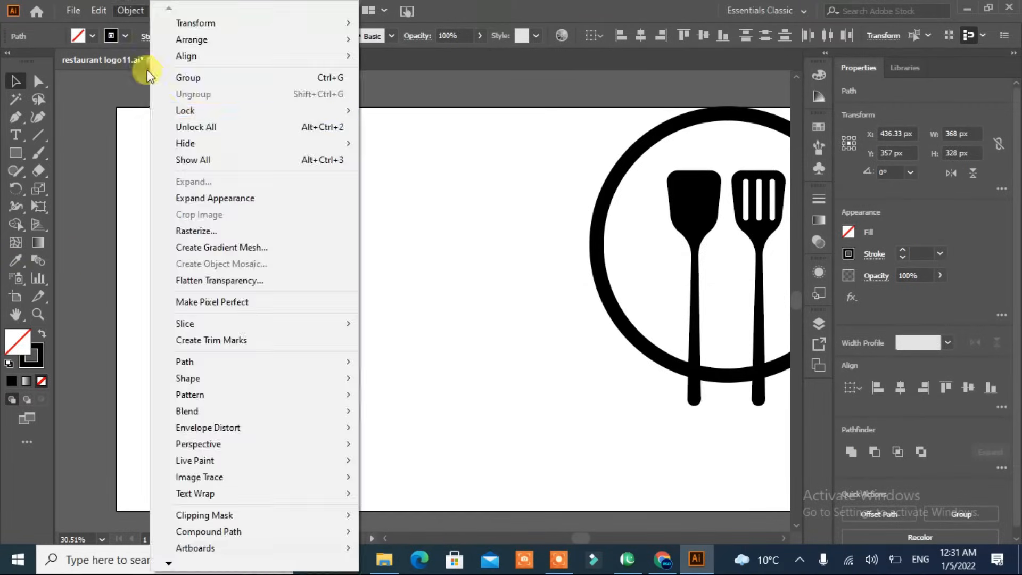
{"action": "left_click", "coordinate": [183, 199]}
{"action": "left_click", "coordinate": [384, 370]}
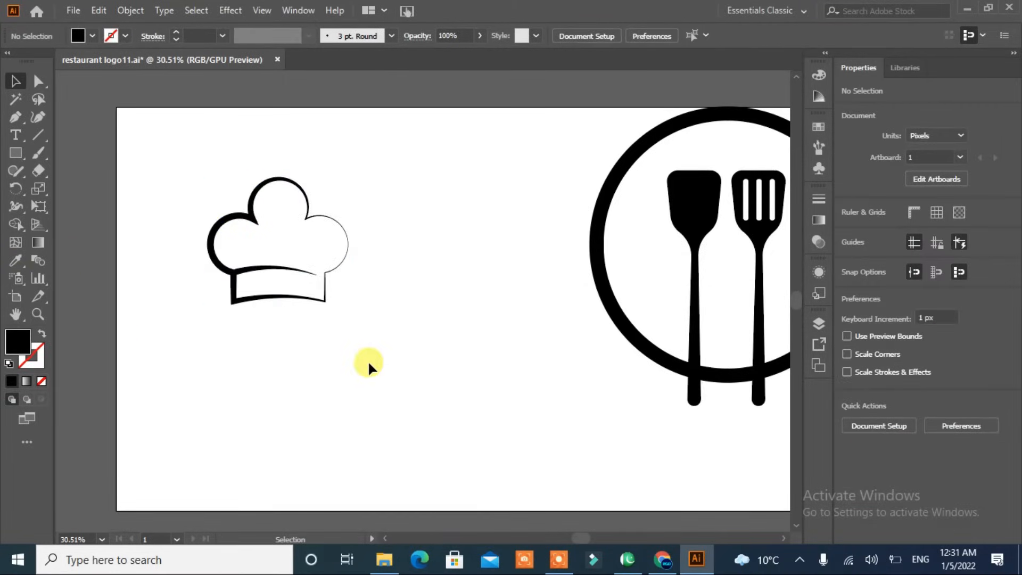
Draw a closed black shape with pointed, curved folds along the top of the hat band using the Pen tool
{"action": "left_click", "coordinate": [14, 118]}
{"action": "left_click", "coordinate": [235, 271]}
{"action": "left_click_drag", "start_coordinate": [267, 245], "coordinate": [260, 225]}
{"action": "left_click", "coordinate": [267, 245]}
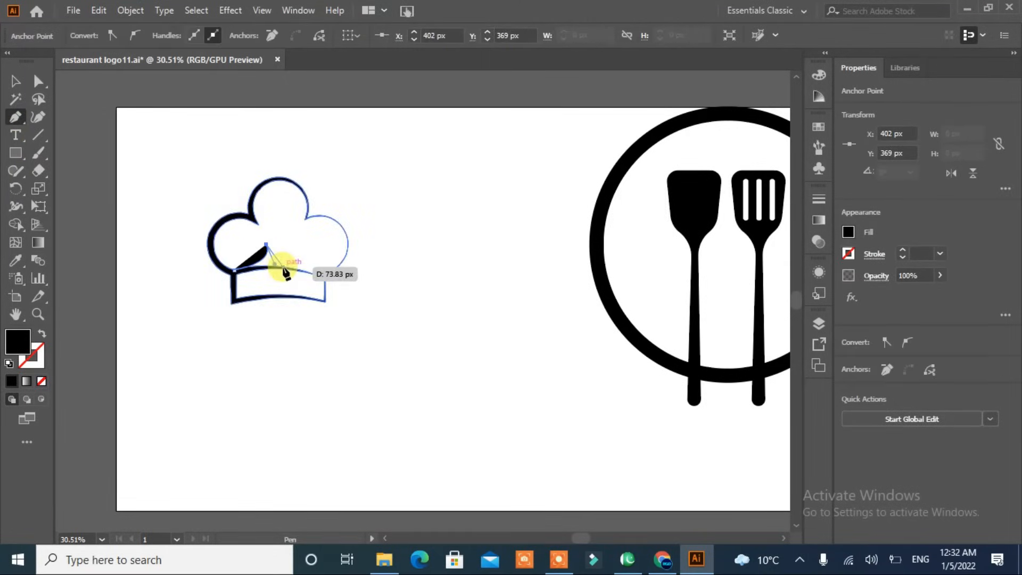
{"action": "left_click_drag", "start_coordinate": [277, 265], "coordinate": [331, 244]}
{"action": "left_click", "coordinate": [320, 265]}
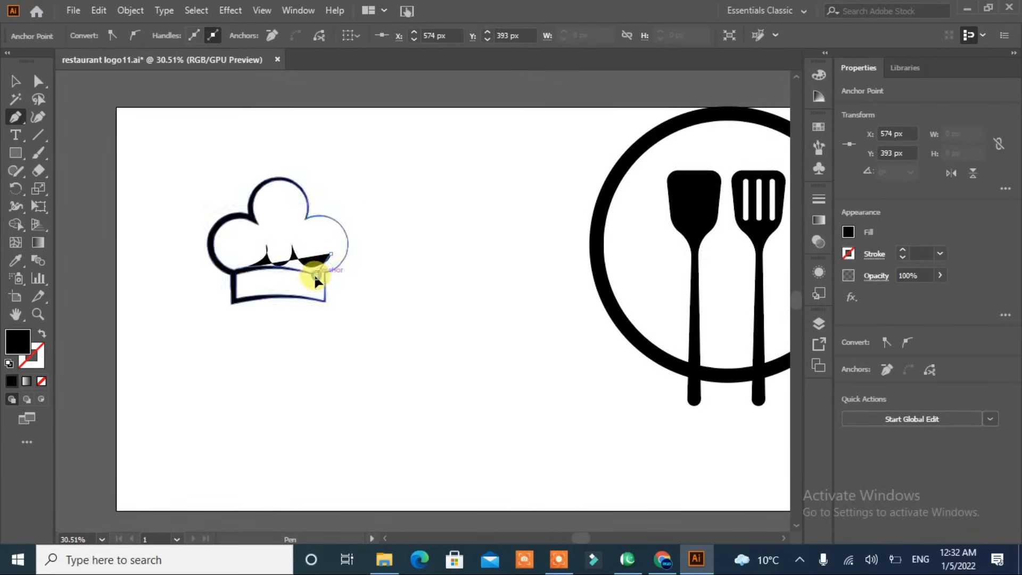
{"action": "left_click_drag", "start_coordinate": [308, 284], "coordinate": [306, 284]}
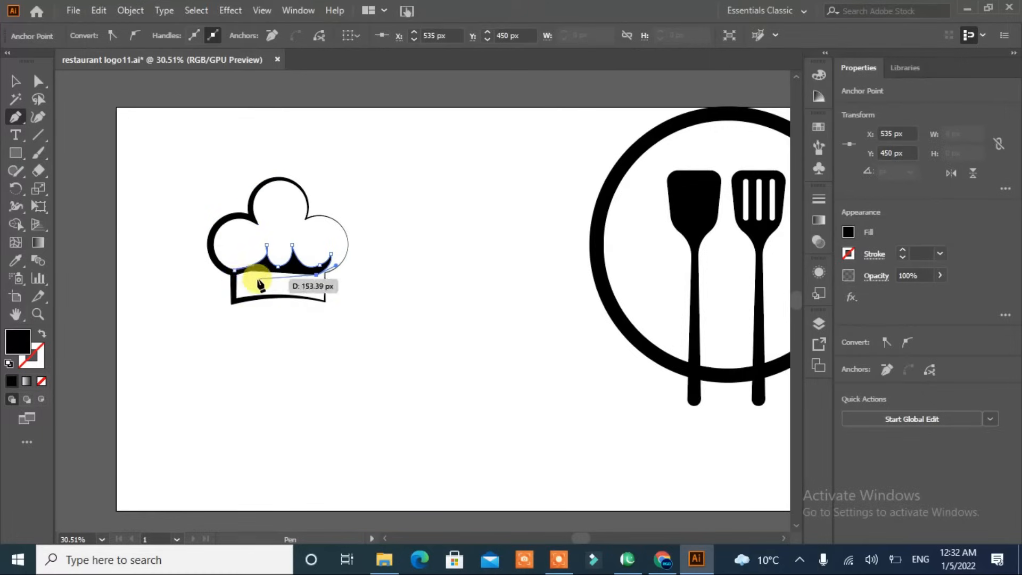
{"action": "left_click_drag", "start_coordinate": [232, 278], "coordinate": [206, 296]}
{"action": "left_click", "coordinate": [231, 280]}
{"action": "left_click", "coordinate": [234, 270]}
{"action": "key", "text": "v"}
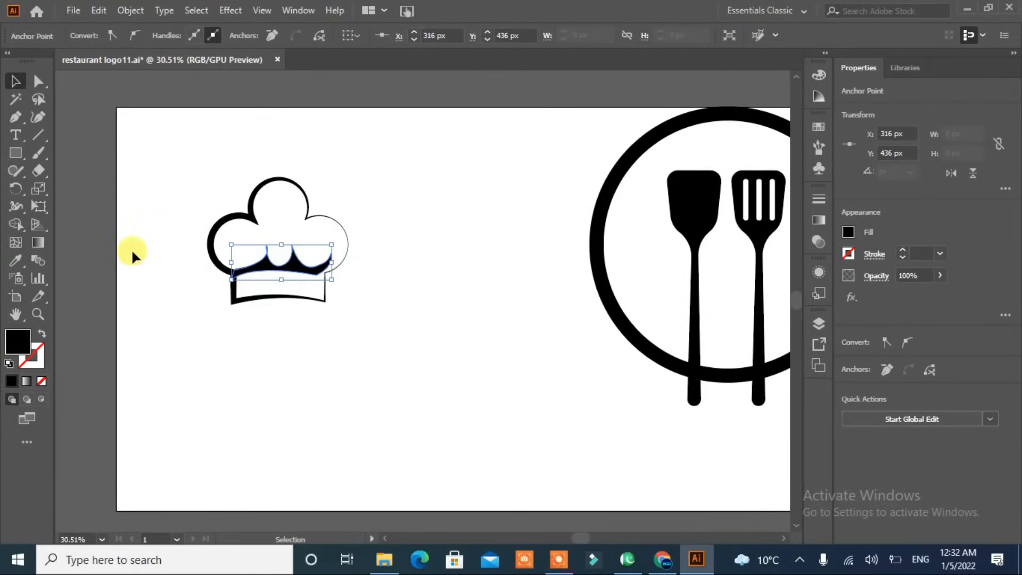
{"action": "left_click", "coordinate": [404, 330]}
Try to adjust the anchor at the left fold's tip, then undo the last change
{"action": "left_click", "coordinate": [266, 250]}
{"action": "left_click", "coordinate": [38, 81]}
{"action": "left_click", "coordinate": [266, 246]}
{"action": "left_click", "coordinate": [315, 404]}
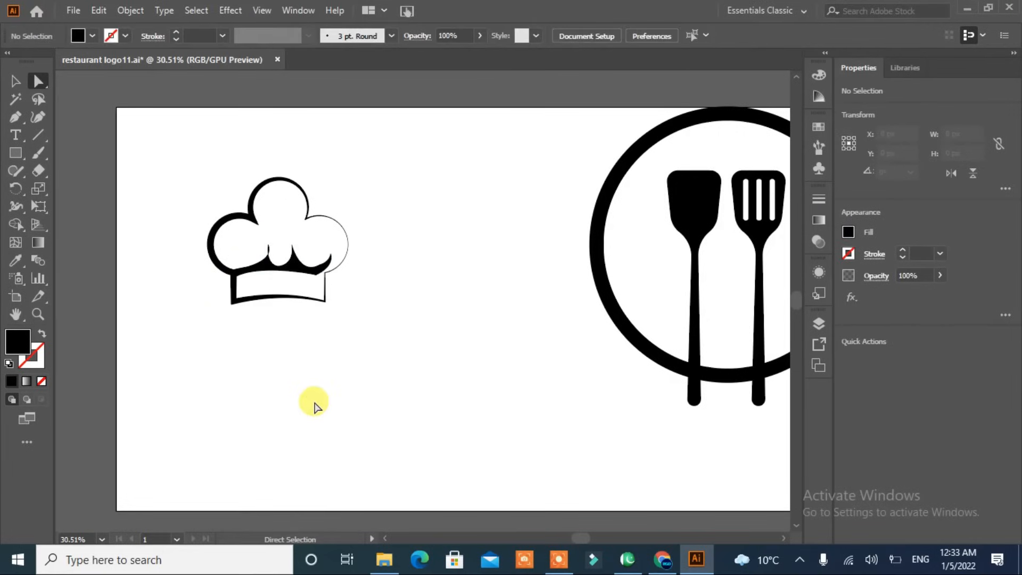
{"action": "key", "text": "ctrl+z"}
Reshape the left fold into a smooth point by repositioning its tip anchor and adjusting the neighbouring curve handles
{"action": "key", "text": "ctrl+plus"}
{"action": "key", "text": "ctrl+plus"}
{"action": "key", "text": "ctrl+plus"}
{"action": "key", "text": "ctrl+plus"}
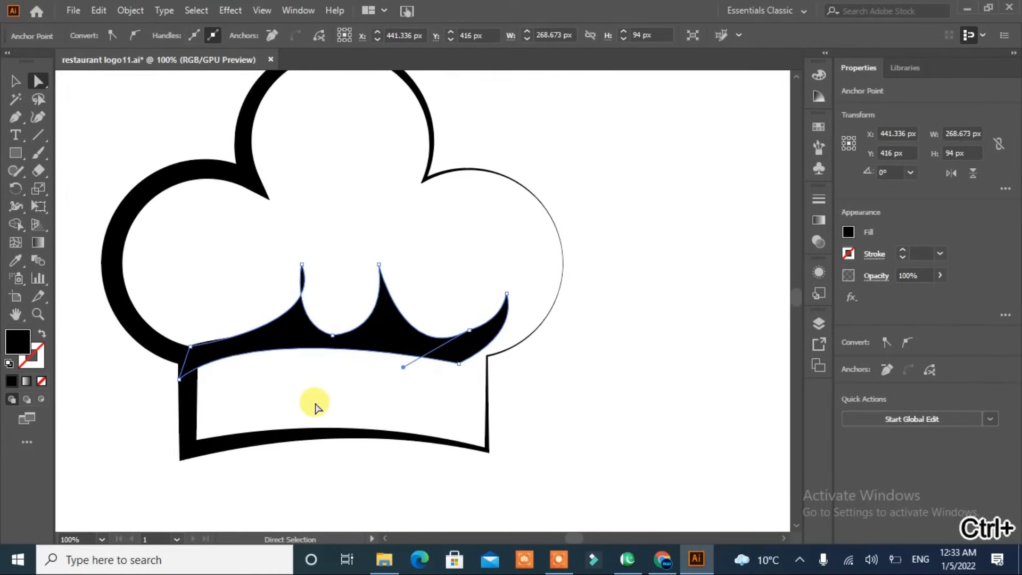
{"action": "left_click", "coordinate": [332, 335]}
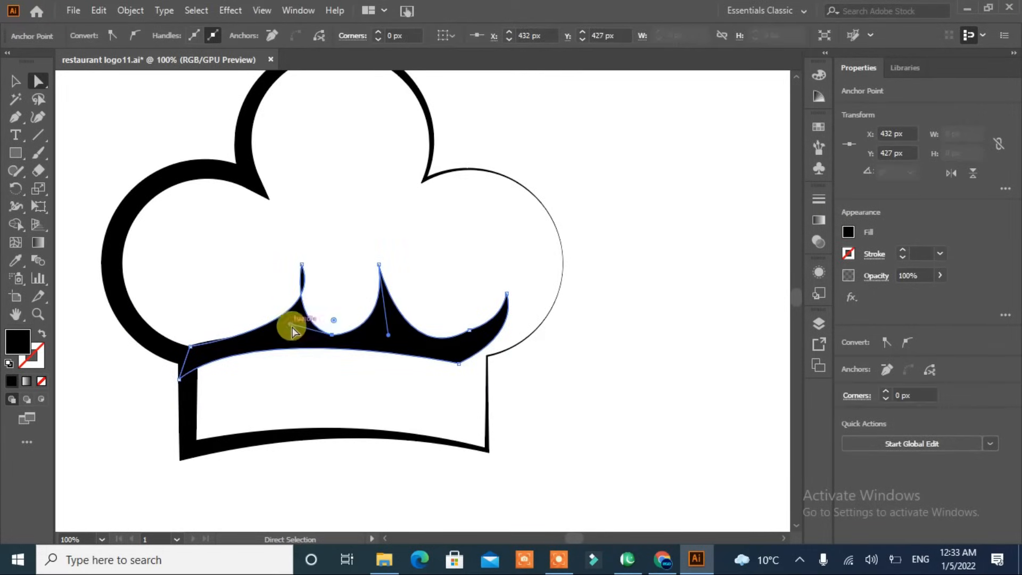
{"action": "mouse_move", "coordinate": [301, 266]}
{"action": "left_mouse_down"}
{"action": "mouse_move", "coordinate": [314, 264]}
{"action": "mouse_move", "coordinate": [307, 259]}
{"action": "left_mouse_up"}
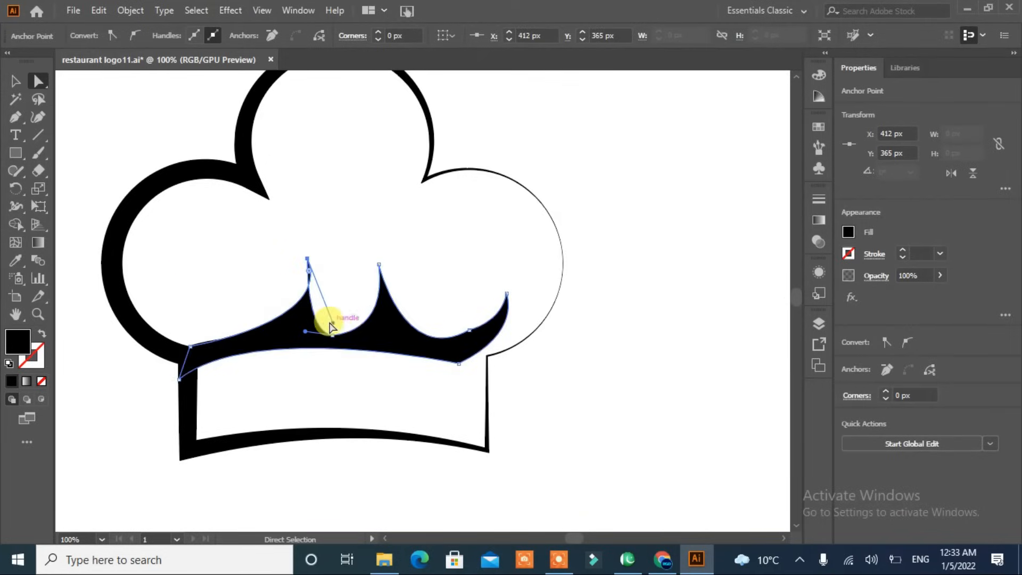
{"action": "left_click", "coordinate": [580, 423]}
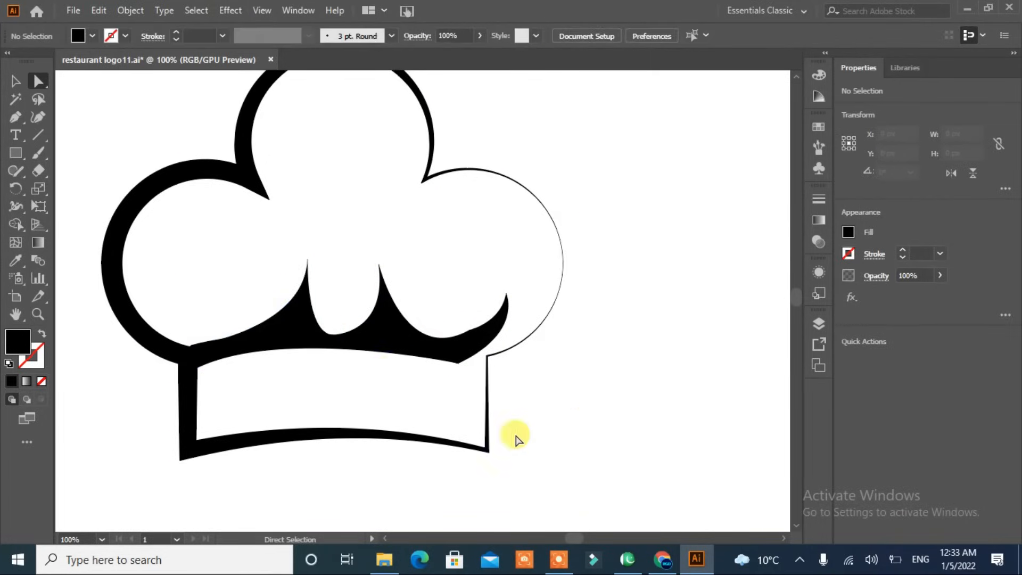
{"action": "left_click", "coordinate": [329, 335]}
{"action": "left_click_drag", "start_coordinate": [331, 334], "coordinate": [323, 332]}
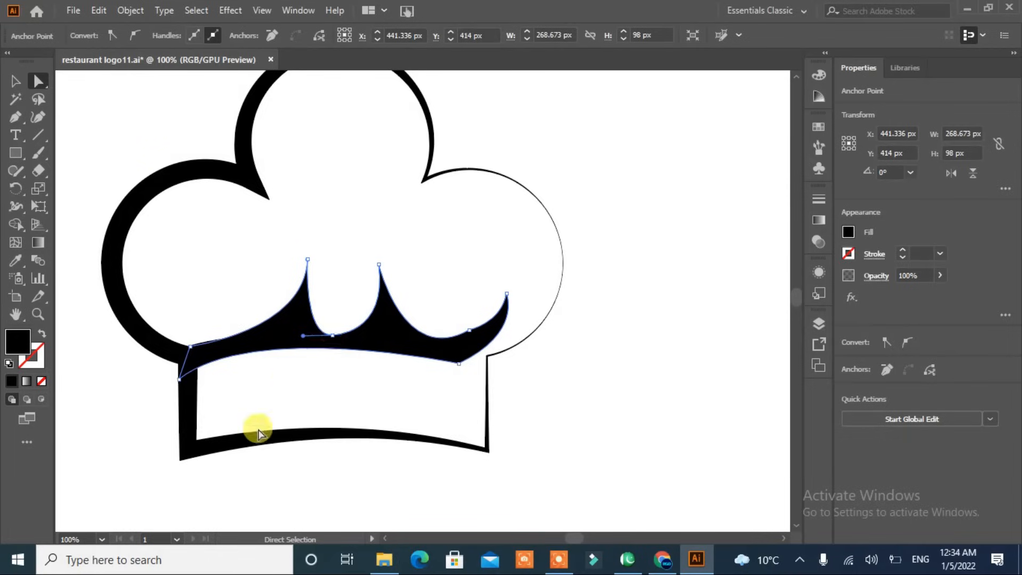
Unite the hat outline, band line and fold shape into a single shape
{"action": "left_click", "coordinate": [495, 383]}
{"action": "left_click", "coordinate": [490, 359]}
{"action": "left_click", "coordinate": [619, 255]}
{"action": "left_click_drag", "start_coordinate": [619, 231], "coordinate": [245, 418]}
{"action": "left_click", "coordinate": [16, 81]}
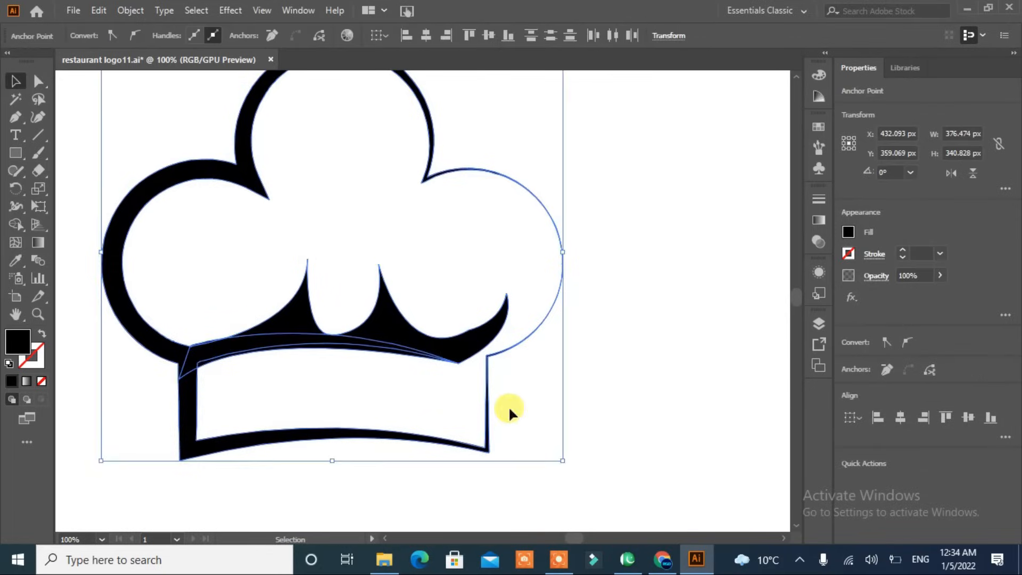
{"action": "left_click", "coordinate": [456, 426]}
{"action": "left_click", "coordinate": [486, 428]}
{"action": "left_click", "coordinate": [854, 424]}
{"action": "left_click", "coordinate": [693, 407]}
{"action": "key", "text": "ctrl+0"}
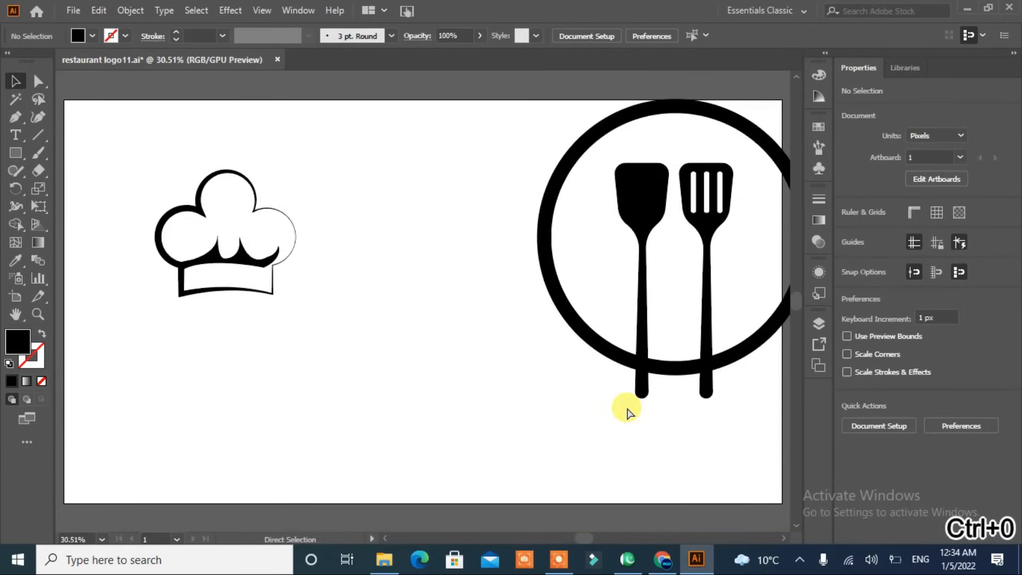
Draw a short curved line about 44 by 54 px inside the hat's top lobe with a black stroke and no fill
{"action": "key", "text": "p"}
{"action": "left_click", "coordinate": [225, 184]}
{"action": "left_click_drag", "start_coordinate": [243, 228], "coordinate": [244, 229]}
{"action": "left_click", "coordinate": [391, 36]}
{"action": "left_click", "coordinate": [228, 194]}
{"action": "key", "text": "shift+x"}
Give the short curved line a width profile tapered at both ends and a 6 pt stroke
{"action": "left_click", "coordinate": [309, 36]}
{"action": "left_click", "coordinate": [280, 86]}
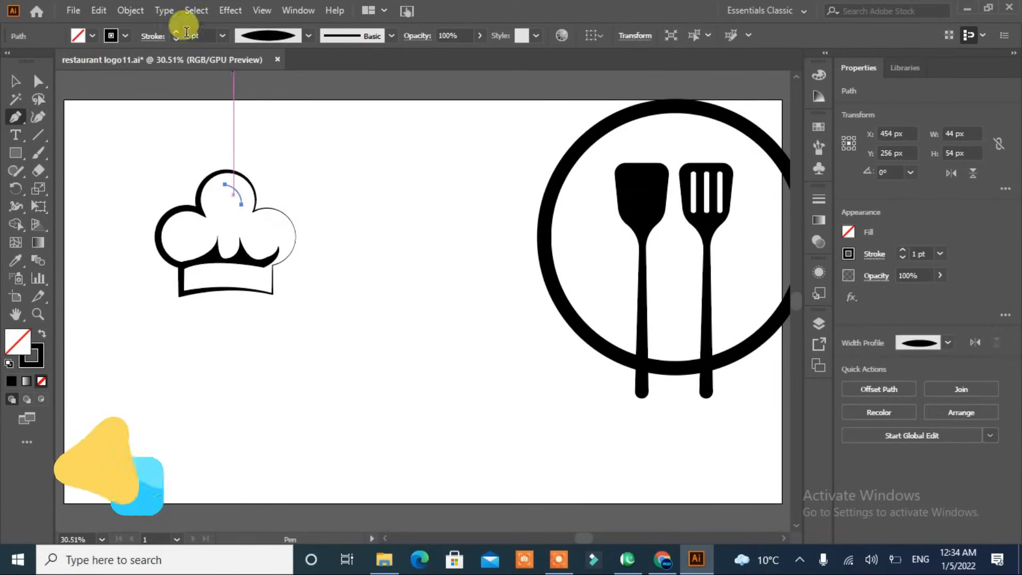
{"action": "left_click", "coordinate": [177, 32]}
{"action": "left_click", "coordinate": [177, 32]}
{"action": "left_click", "coordinate": [176, 33]}
{"action": "left_click", "coordinate": [177, 32]}
{"action": "left_click", "coordinate": [177, 32]}
Duplicate the curved accent line into the hat's right and left lobes, rotating the left copy to follow its lobe
{"action": "left_click", "coordinate": [15, 78]}
{"action": "left_click", "coordinate": [115, 198]}
{"action": "left_click_drag", "start_coordinate": [238, 199], "coordinate": [279, 227]}
{"action": "left_click_drag", "start_coordinate": [240, 198], "coordinate": [169, 190]}
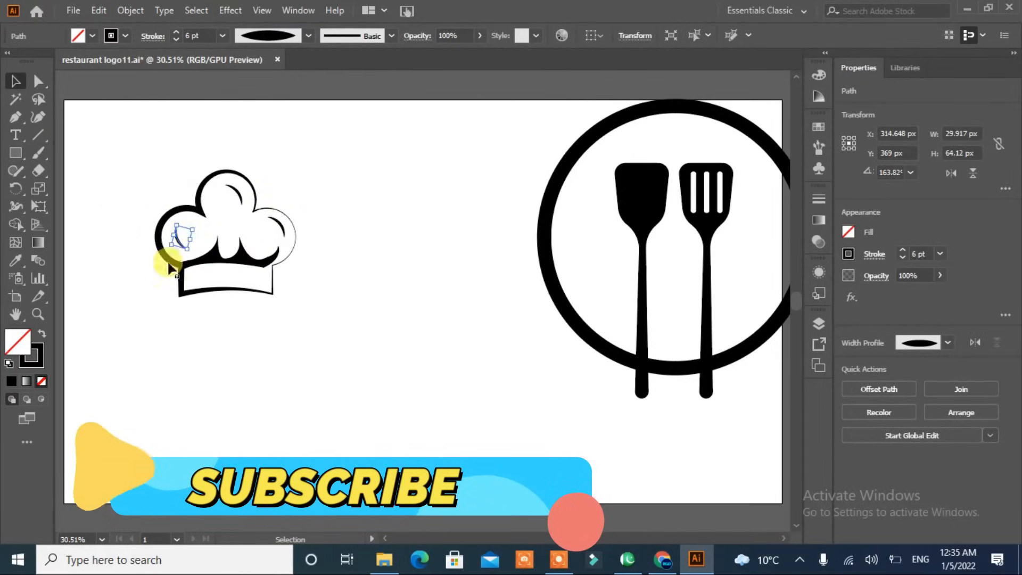
Adjust the position of the accent line in the hat's left lobe and group all parts of the hat
{"action": "left_click", "coordinate": [68, 125]}
{"action": "left_click_drag", "start_coordinate": [180, 235], "coordinate": [173, 238]}
{"action": "left_click", "coordinate": [118, 394]}
{"action": "left_click_drag", "start_coordinate": [333, 161], "coordinate": [106, 334]}
{"action": "left_click", "coordinate": [401, 417]}
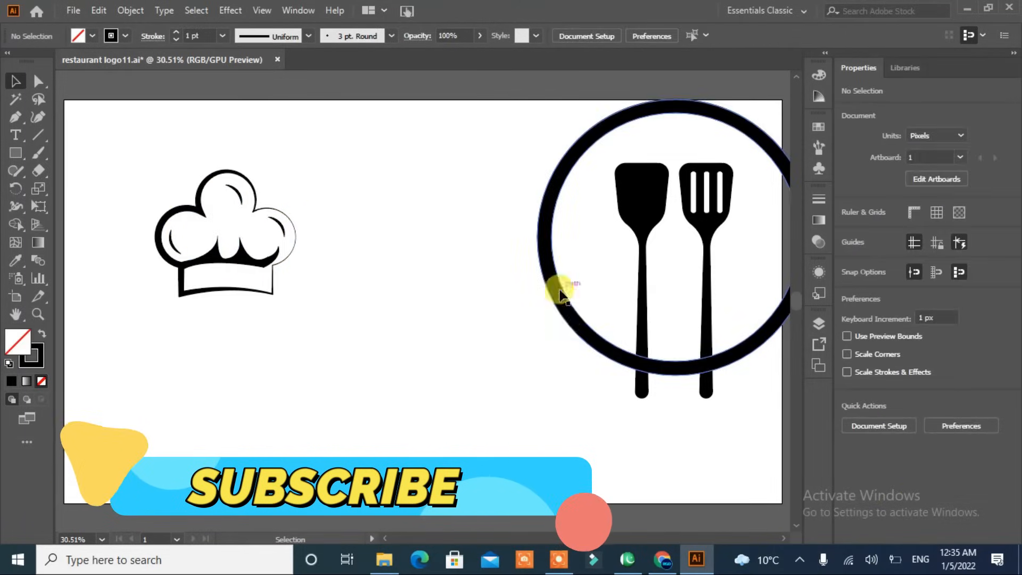
Move the plate ring to the middle of the artboard with the chef hat overlapping its upper edge
{"action": "left_click_drag", "start_coordinate": [557, 290], "coordinate": [312, 326]}
{"action": "left_click_drag", "start_coordinate": [201, 262], "coordinate": [404, 154]}
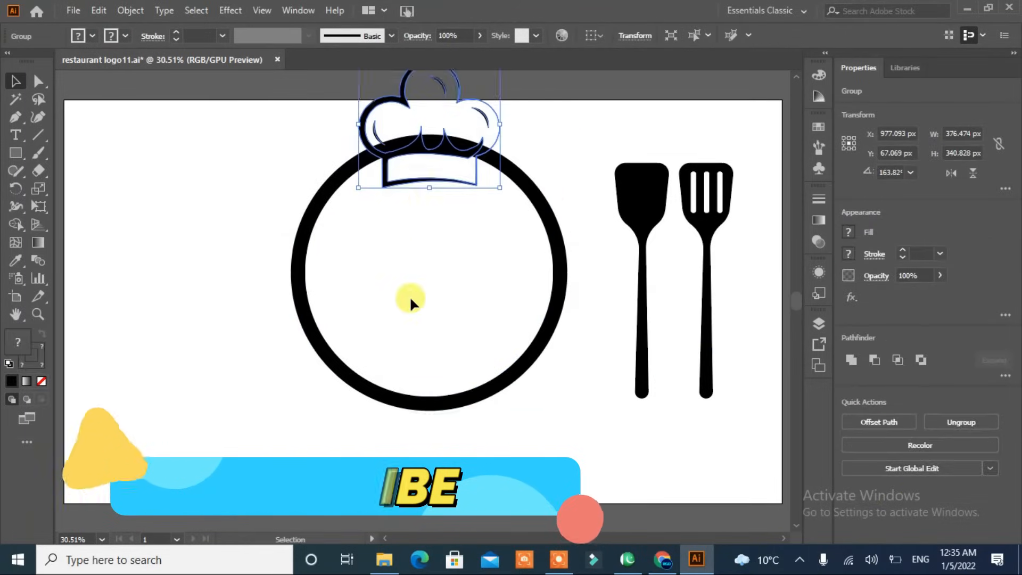
{"action": "scroll", "coordinate": [399, 205], "scroll_direction": "up", "scroll_amount": 2}
{"action": "left_click", "coordinate": [342, 218], "text": "shift"}
{"action": "left_click_drag", "start_coordinate": [342, 218], "coordinate": [324, 285]}
{"action": "scroll", "coordinate": [261, 260], "scroll_direction": "up", "scroll_amount": 2}
{"action": "scroll", "coordinate": [260, 261], "scroll_direction": "down", "scroll_amount": 4}
Place the solid spatula against the ring's left side, rotated to about 28° with its head leaning outward
{"action": "left_click_drag", "start_coordinate": [644, 298], "coordinate": [293, 362]}
{"action": "mouse_move", "coordinate": [334, 469]}
{"action": "left_mouse_down"}
{"action": "mouse_move", "coordinate": [389, 418]}
{"action": "mouse_move", "coordinate": [349, 406]}
{"action": "mouse_move", "coordinate": [326, 434]}
{"action": "mouse_move", "coordinate": [287, 381]}
{"action": "mouse_move", "coordinate": [350, 442]}
{"action": "mouse_move", "coordinate": [361, 424]}
{"action": "mouse_move", "coordinate": [329, 449]}
{"action": "left_mouse_up"}
{"action": "key", "text": "Left"}
{"action": "key", "text": "Left"}
{"action": "key", "text": "Left"}
{"action": "key", "text": "Left"}
{"action": "key", "text": "Left"}
{"action": "key", "text": "Left"}
{"action": "key", "text": "Left"}
{"action": "key", "text": "Left"}
{"action": "key", "text": "Left"}
{"action": "key", "text": "Left"}
{"action": "key", "text": "Left"}
{"action": "key", "text": "Left"}
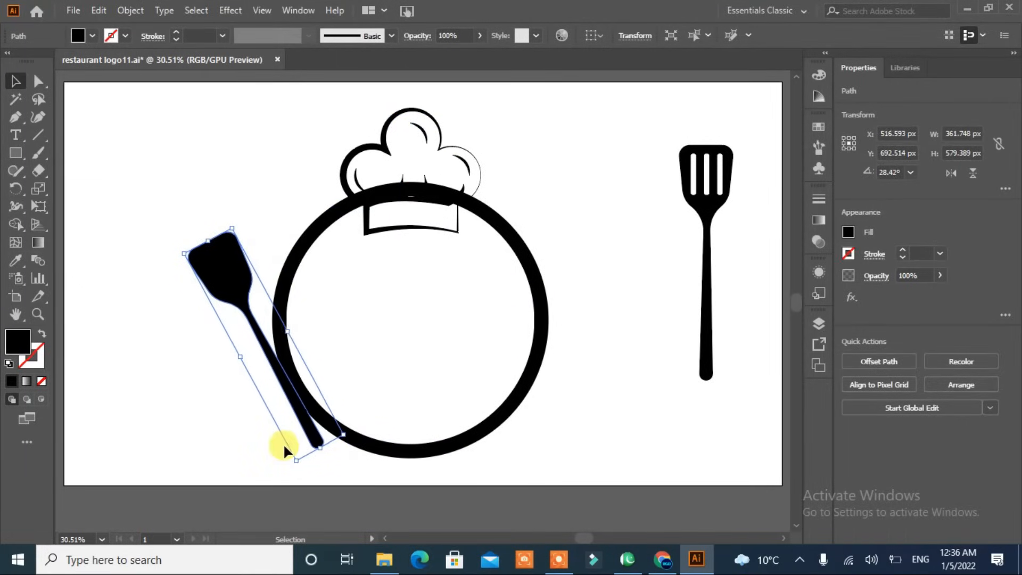
Place the slotted spatula along the ring's right side, rotated to about 342°, and align both spatulas by their vertical centres
{"action": "left_click_drag", "start_coordinate": [704, 345], "coordinate": [535, 468]}
{"action": "left_click", "coordinate": [229, 289], "text": "shift"}
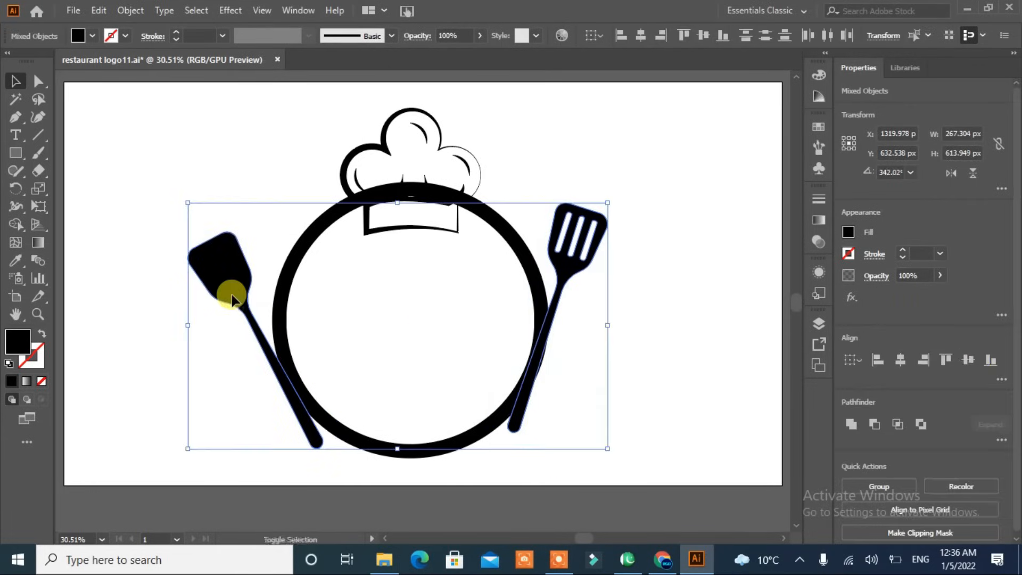
{"action": "left_click", "coordinate": [974, 358]}
{"action": "left_click", "coordinate": [661, 397]}
Rotate the slotted spatula further outward to about 334° and nudge it slightly to the right
{"action": "left_click", "coordinate": [520, 422]}
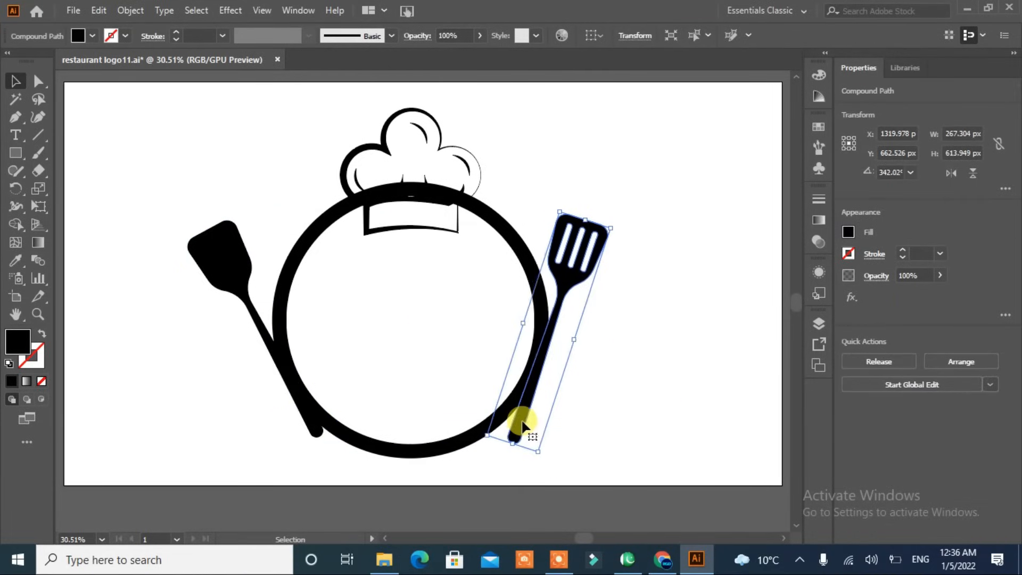
{"action": "left_click_drag", "start_coordinate": [529, 437], "coordinate": [530, 463]}
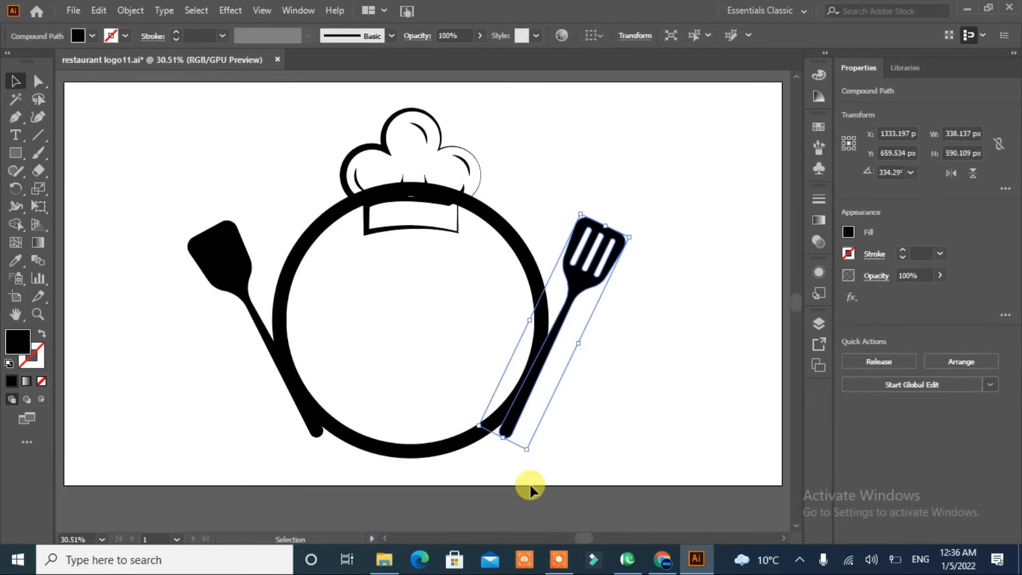
{"action": "key", "text": "Right"}
{"action": "key", "text": "Right"}
{"action": "key", "text": "Right"}
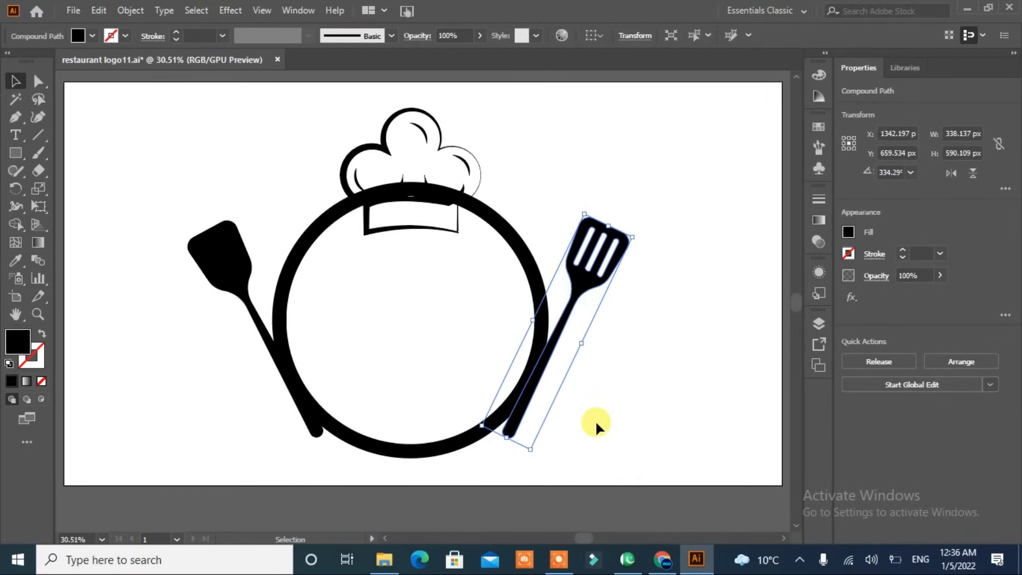
Align the two spatulas by their vertical centres again and group them
{"action": "left_click", "coordinate": [217, 251], "text": "shift"}
{"action": "left_click", "coordinate": [969, 360]}
{"action": "left_click", "coordinate": [871, 487]}
Align the spatula group and the plate ring by their horizontal centres
{"action": "left_click_drag", "start_coordinate": [608, 406], "coordinate": [298, 418]}
{"action": "left_click", "coordinate": [898, 366]}
{"action": "left_click", "coordinate": [670, 433]}
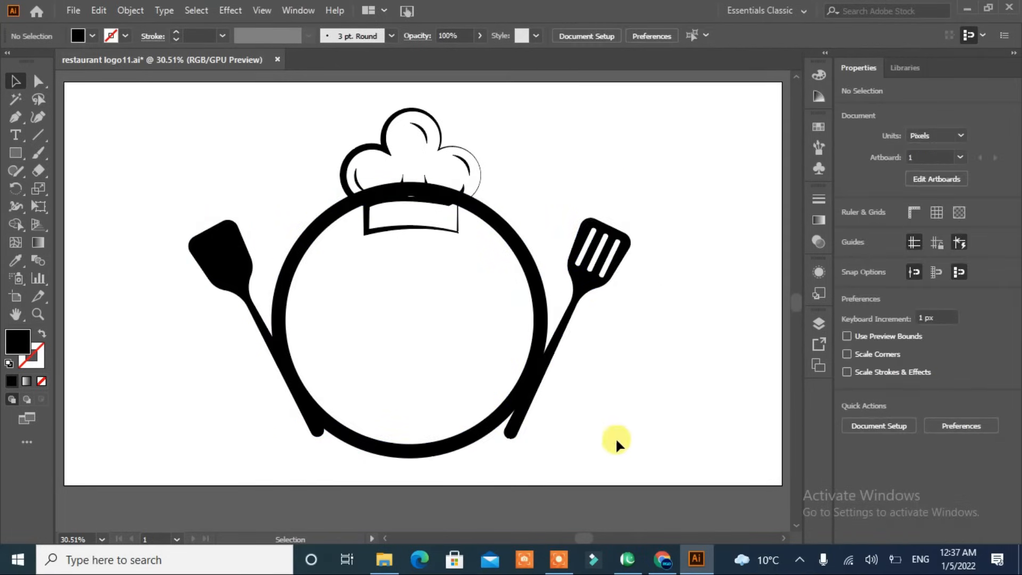
Scale the ring, hat and spatulas down together around their common centre
{"action": "left_click", "coordinate": [524, 408]}
{"action": "left_click_drag", "start_coordinate": [563, 336], "coordinate": [559, 338]}
{"action": "mouse_move", "coordinate": [632, 440]}
{"action": "left_mouse_down"}
{"action": "mouse_move", "coordinate": [624, 443]}
{"action": "mouse_move", "coordinate": [634, 442]}
{"action": "left_mouse_up"}
{"action": "left_click", "coordinate": [616, 379]}
{"action": "left_click_drag", "start_coordinate": [643, 181], "coordinate": [192, 390]}
{"action": "left_click_drag", "start_coordinate": [627, 460], "coordinate": [581, 423]}
{"action": "left_click", "coordinate": [595, 476]}
Draw a closed black cutting shape about 361 by 307 px with the Pen tool over the ring's top section around the hat
{"action": "key", "text": "p"}
{"action": "left_click", "coordinate": [366, 233]}
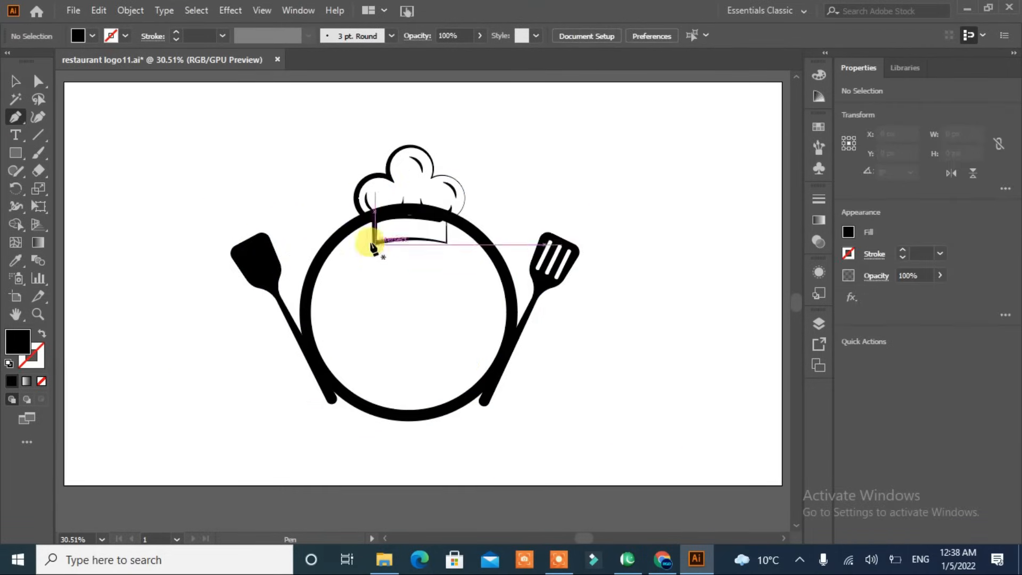
{"action": "left_click_drag", "start_coordinate": [337, 198], "coordinate": [324, 163]}
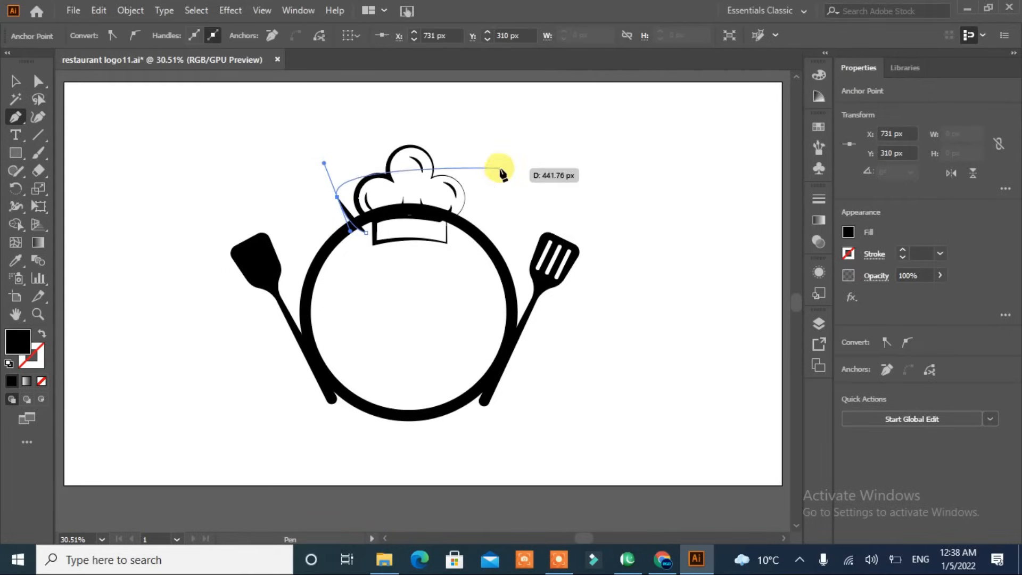
{"action": "left_click", "coordinate": [472, 203]}
{"action": "left_click_drag", "start_coordinate": [456, 233], "coordinate": [439, 245]}
{"action": "left_click", "coordinate": [367, 233]}
Cut the ring's top section out with Shape Builder and move the cutting shape away to the artboard's upper left
{"action": "left_click", "coordinate": [16, 80]}
{"action": "left_click", "coordinate": [331, 235], "text": "shift"}
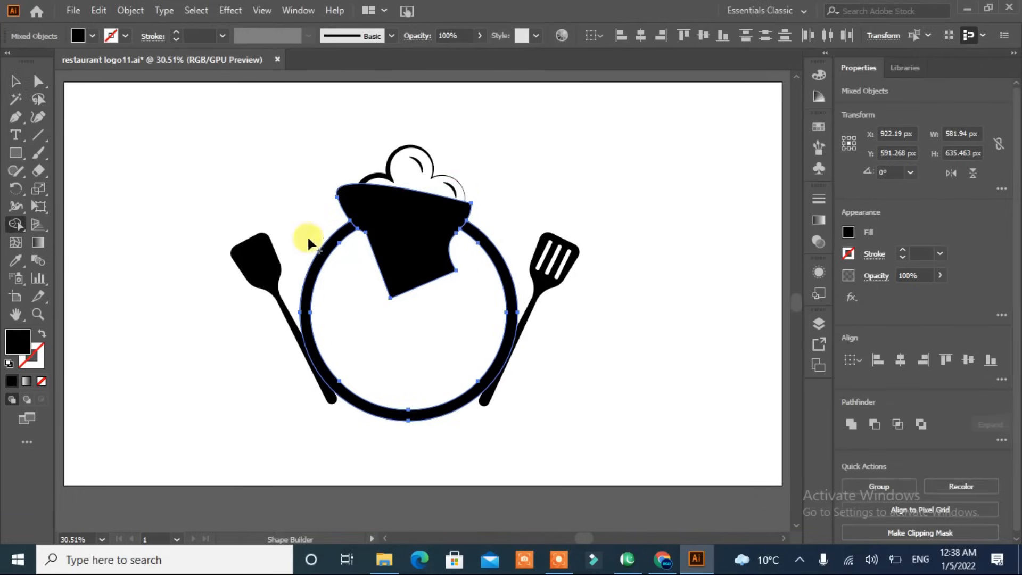
{"action": "left_click", "coordinate": [130, 206]}
{"action": "left_click_drag", "start_coordinate": [407, 265], "coordinate": [216, 197]}
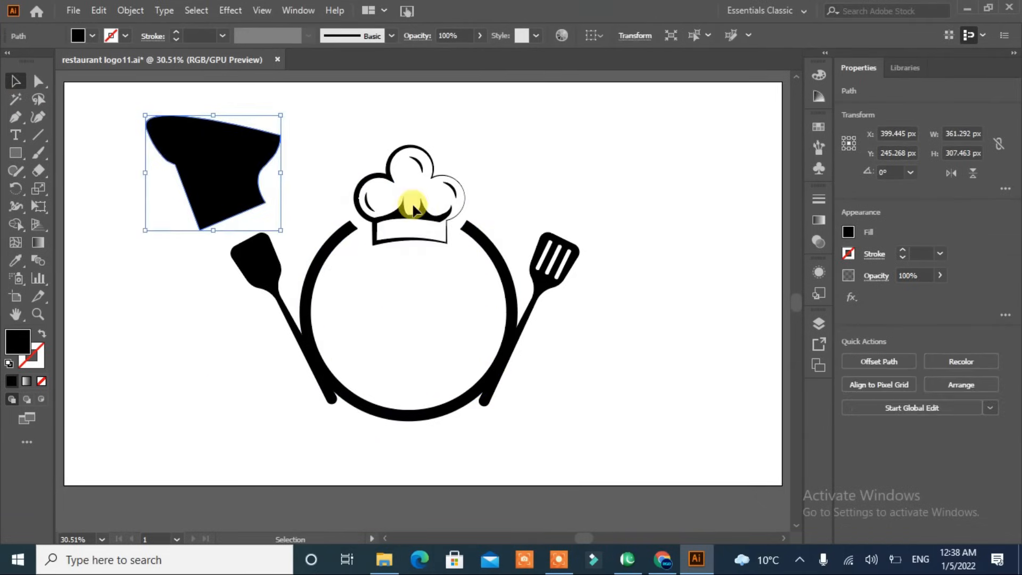
Enlarge the hat to about 336 by 269 px so it fills the gap in the ring
{"action": "left_click", "coordinate": [400, 221]}
{"action": "left_click_drag", "start_coordinate": [465, 195], "coordinate": [473, 193]}
{"action": "left_click_drag", "start_coordinate": [354, 195], "coordinate": [347, 195]}
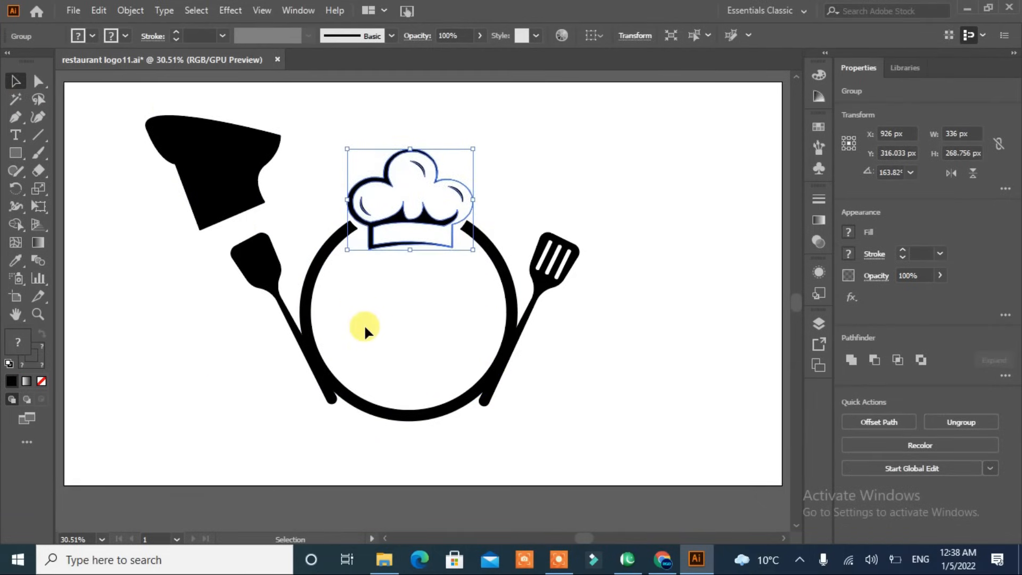
{"action": "left_click", "coordinate": [283, 228]}
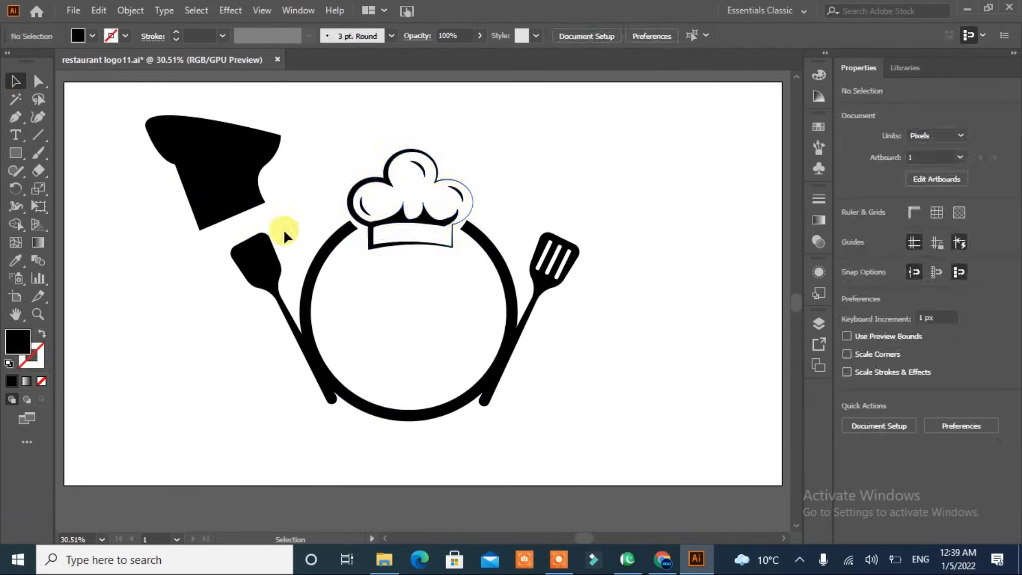
Draw a small closed cutting shape with the Pen tool over the ring's open end to the right of the hat
{"action": "left_click", "coordinate": [16, 117]}
{"action": "left_click", "coordinate": [473, 216]}
{"action": "left_click_drag", "start_coordinate": [445, 247], "coordinate": [444, 247]}
{"action": "left_click", "coordinate": [479, 284]}
{"action": "left_click", "coordinate": [499, 210]}
{"action": "left_click", "coordinate": [473, 215]}
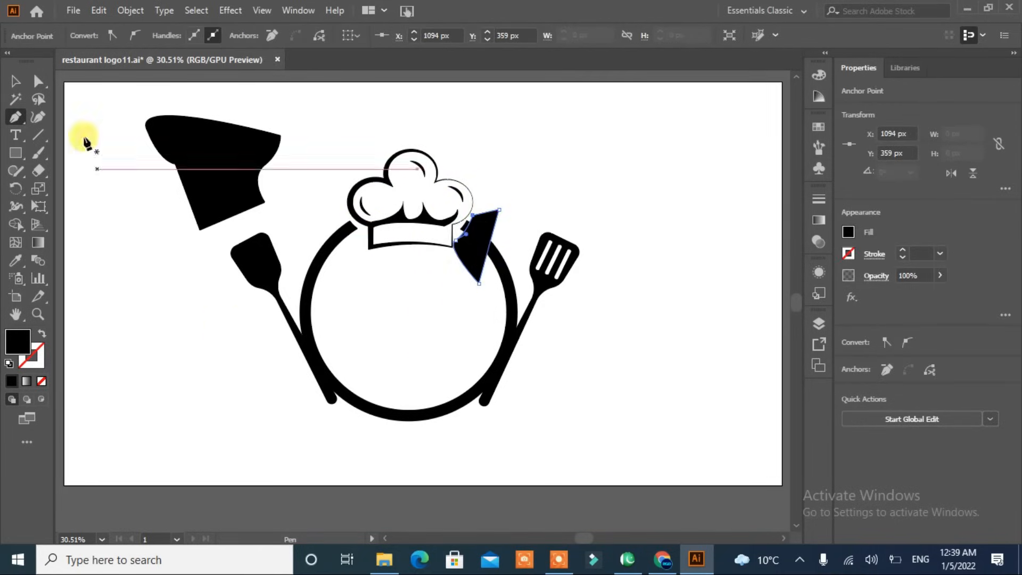
Trim the excess tip off the ring's right open end with Shape Builder
{"action": "key", "text": "v"}
{"action": "left_click", "coordinate": [383, 414]}
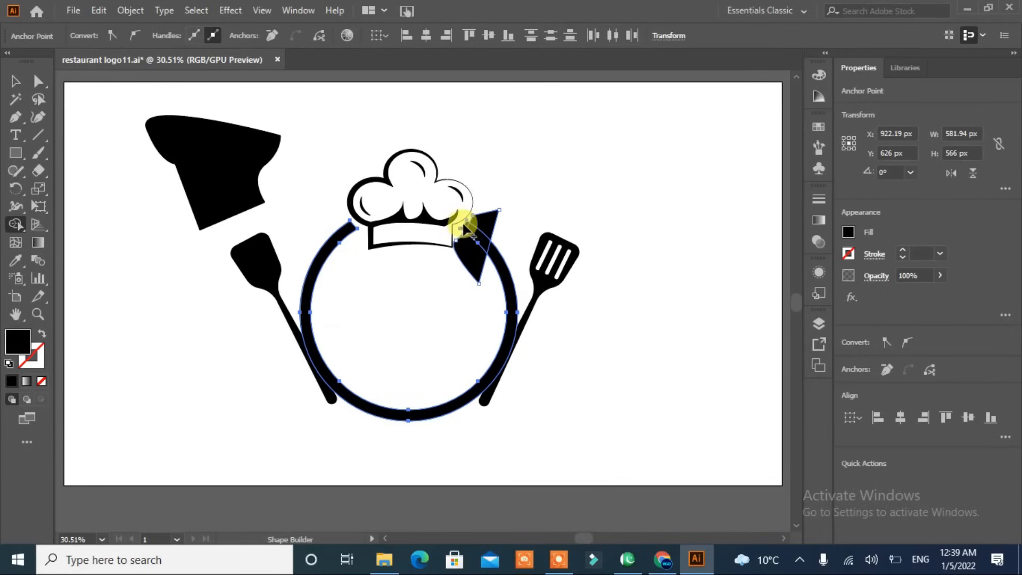
{"action": "left_click", "coordinate": [463, 228], "text": "alt"}
{"action": "left_click", "coordinate": [16, 81]}
{"action": "left_click", "coordinate": [171, 358]}
Delete the two leftover black cutting shapes
{"action": "left_click", "coordinate": [473, 254]}
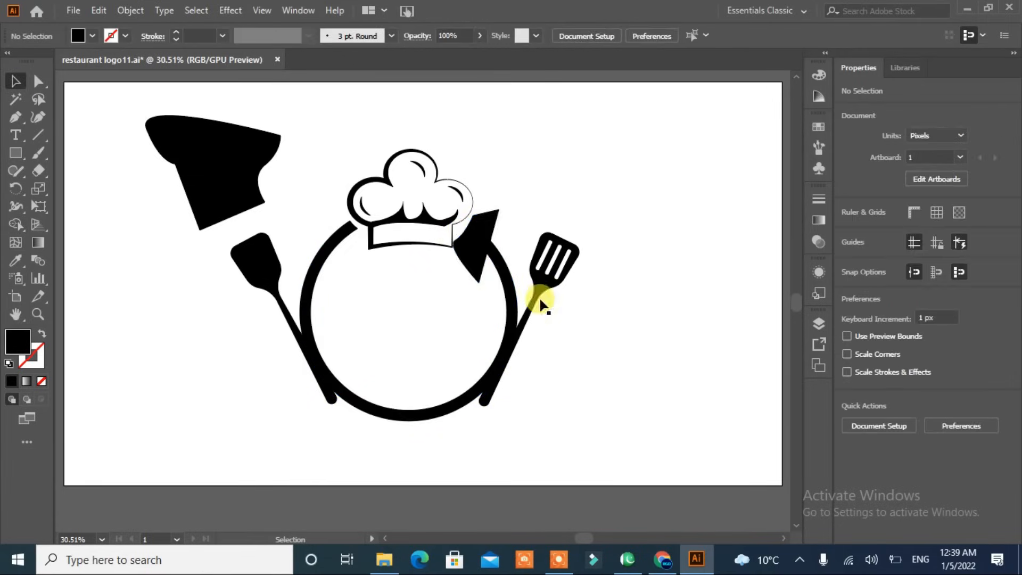
{"action": "key", "text": "Delete"}
{"action": "left_click", "coordinate": [228, 178]}
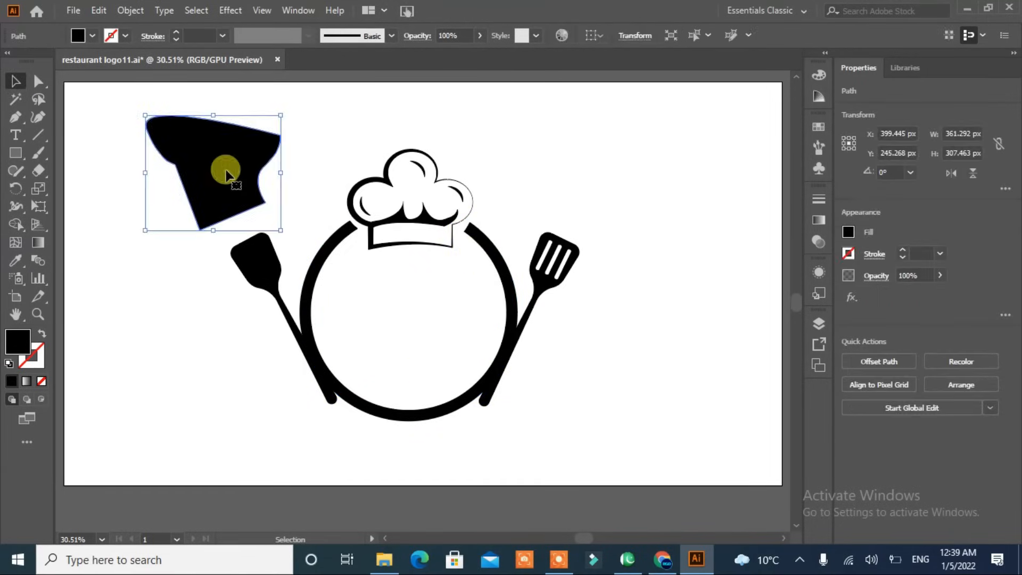
{"action": "key", "text": "Delete"}
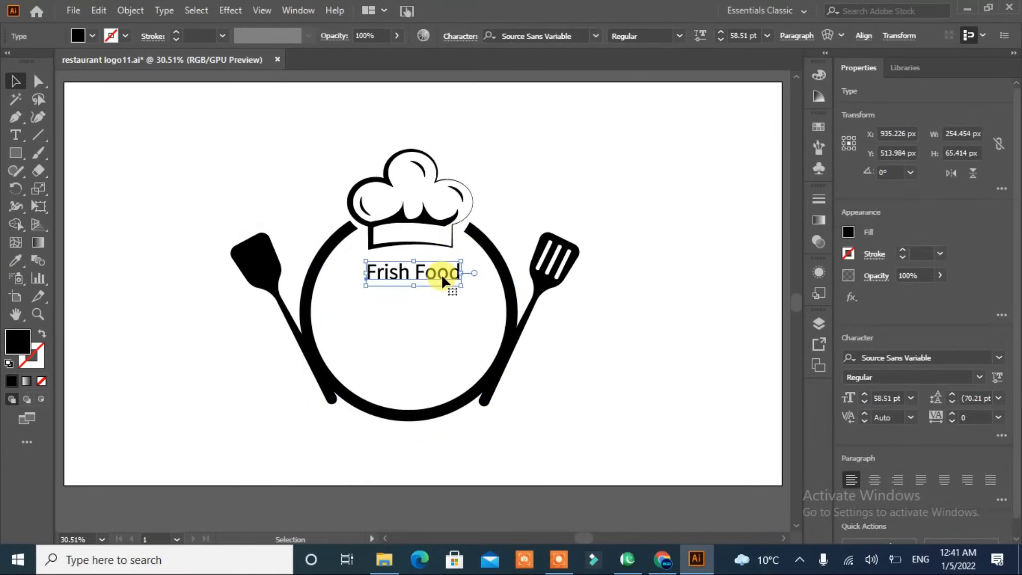
Warp the "Frish Food" text with a horizontal Arc envelope at 10% bend
{"action": "left_click", "coordinate": [131, 10]}
{"action": "mouse_move", "coordinate": [228, 427]}
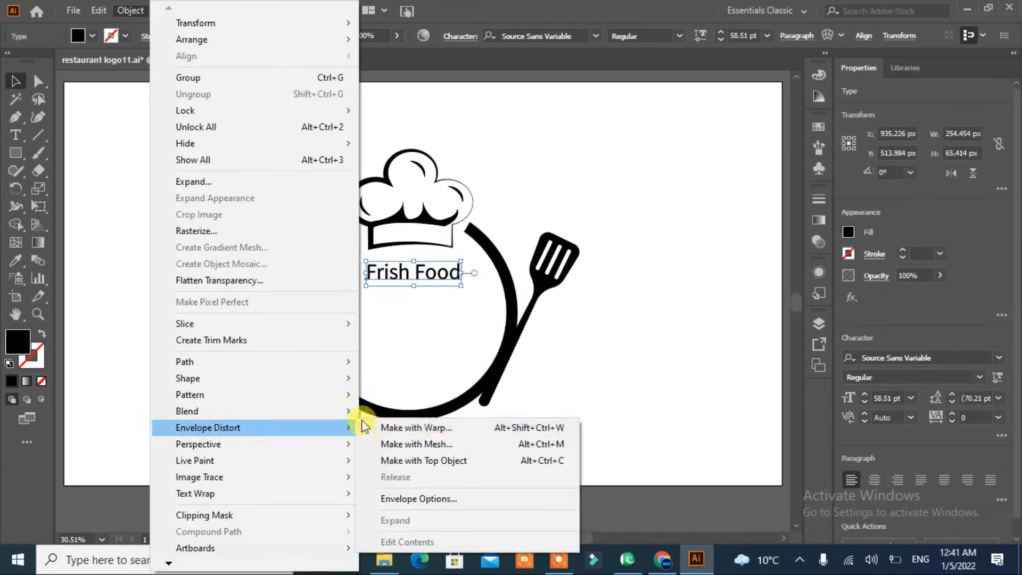
{"action": "left_click", "coordinate": [422, 424]}
{"action": "left_click_drag", "start_coordinate": [520, 178], "coordinate": [687, 140]}
{"action": "left_click", "coordinate": [553, 316]}
{"action": "left_click_drag", "start_coordinate": [689, 208], "coordinate": [680, 211]}
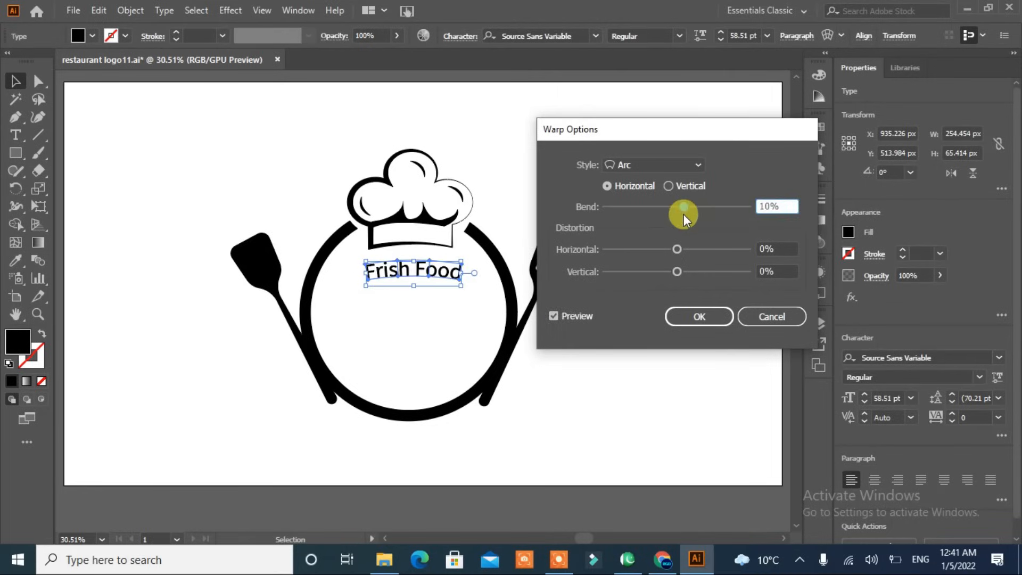
{"action": "left_click", "coordinate": [699, 316]}
Move the arched "Frish Food" text up close beneath the hat's band
{"action": "left_click", "coordinate": [510, 338]}
{"action": "left_click_drag", "start_coordinate": [440, 286], "coordinate": [416, 264]}
{"action": "left_click", "coordinate": [420, 296]}
{"action": "left_click_drag", "start_coordinate": [640, 320], "coordinate": [198, 373]}
{"action": "mouse_move", "coordinate": [317, 383]}
{"action": "left_mouse_down"}
{"action": "mouse_move", "coordinate": [349, 296]}
{"action": "mouse_move", "coordinate": [316, 386]}
{"action": "left_mouse_up"}
{"action": "key", "text": "ctrl+z"}
Move the whole logo up and slightly right to free space in the lower part of the artboard
{"action": "left_click_drag", "start_coordinate": [610, 143], "coordinate": [319, 381]}
{"action": "left_click_drag", "start_coordinate": [380, 406], "coordinate": [418, 327]}
{"action": "left_click", "coordinate": [373, 386]}
Draw a black-filled rectangle about 674 by 135 px below the logo as the ribbon's bar
{"action": "key", "text": "m"}
{"action": "left_click_drag", "start_coordinate": [163, 342], "coordinate": [416, 392]}
{"action": "left_click", "coordinate": [92, 36]}
{"action": "left_click", "coordinate": [40, 61]}
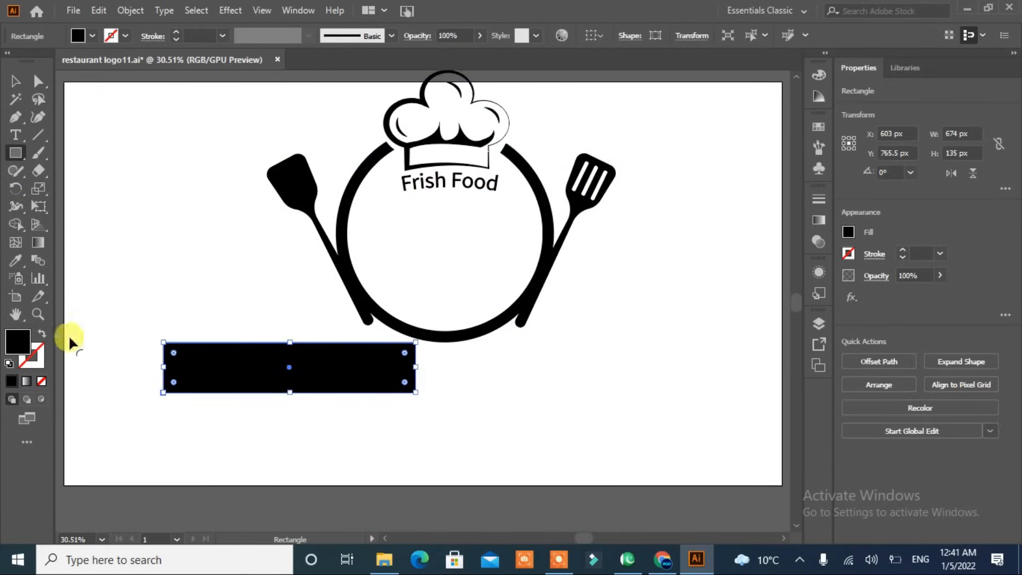
Add a black square about 138 by 138 px at each lower end of the ribbon bar
{"action": "left_click_drag", "start_coordinate": [122, 364], "coordinate": [413, 397]}
{"action": "left_click", "coordinate": [163, 392]}
{"action": "left_click", "coordinate": [474, 304]}
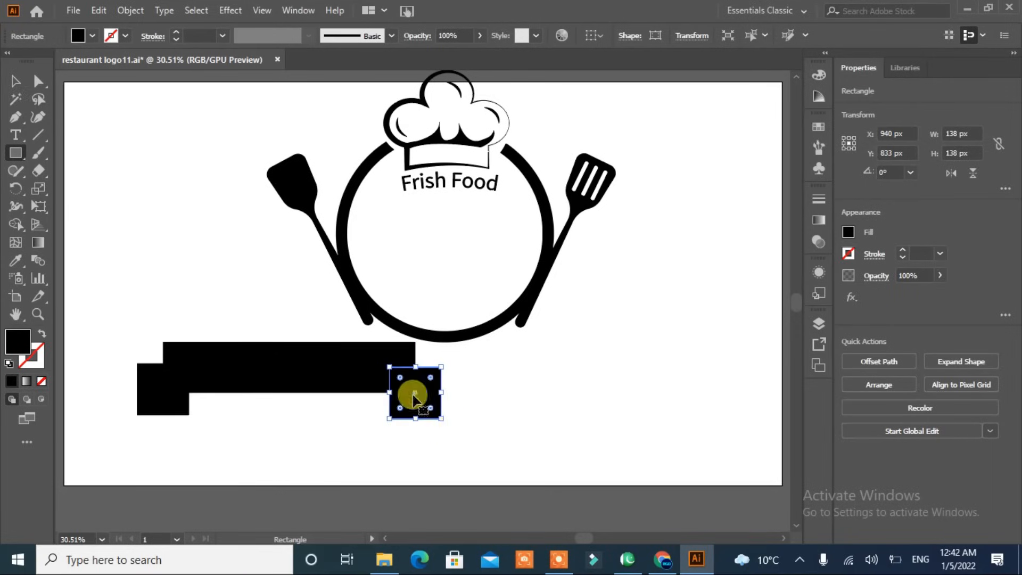
Add an anchor point midway on each square's outer edge and pull both inward to form notched ribbon tails
{"action": "left_click", "coordinate": [17, 85]}
{"action": "left_click", "coordinate": [140, 354]}
{"action": "left_click", "coordinate": [165, 401]}
{"action": "left_click_drag", "start_coordinate": [17, 119], "coordinate": [50, 138]}
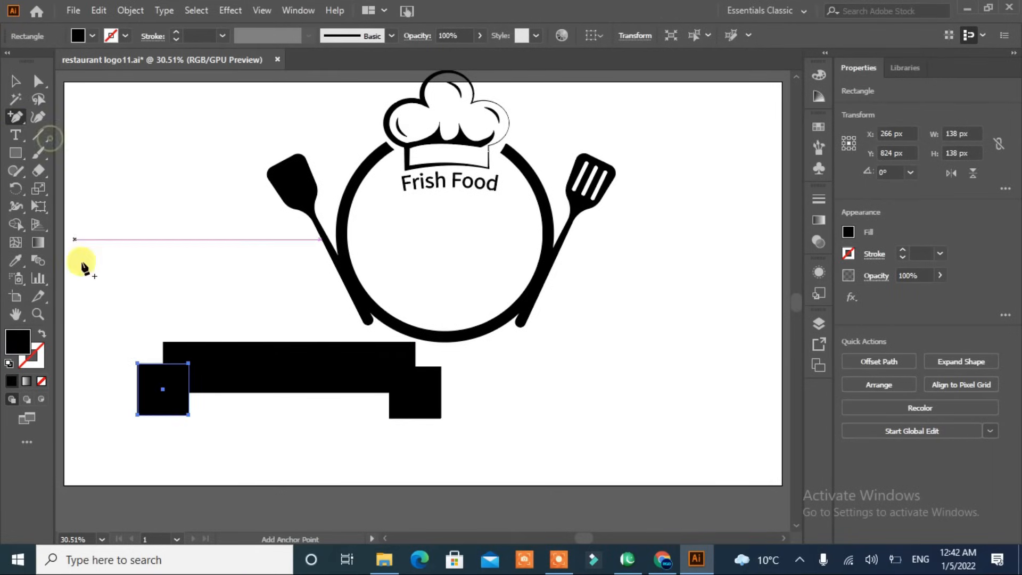
{"action": "left_click", "coordinate": [138, 389]}
{"action": "left_click", "coordinate": [441, 393]}
{"action": "key", "text": "a"}
{"action": "left_click_drag", "start_coordinate": [440, 392], "coordinate": [415, 392]}
{"action": "left_click_drag", "start_coordinate": [137, 395], "coordinate": [160, 389]}
{"action": "left_click", "coordinate": [230, 441]}
Draw a closed triangle with the Pen tool for the ribbon's left fold, between the bar's lower corner and the tail
{"action": "left_click_drag", "start_coordinate": [16, 116], "coordinate": [53, 113]}
{"action": "left_click_drag", "start_coordinate": [165, 393], "coordinate": [171, 409]}
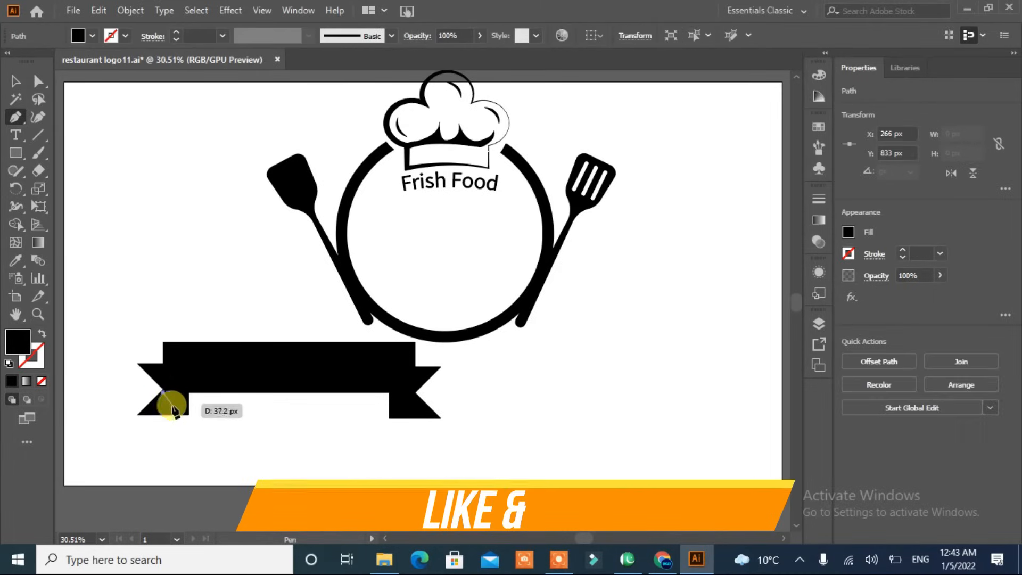
{"action": "left_click", "coordinate": [189, 415]}
{"action": "left_click", "coordinate": [189, 393]}
{"action": "left_click", "coordinate": [163, 393]}
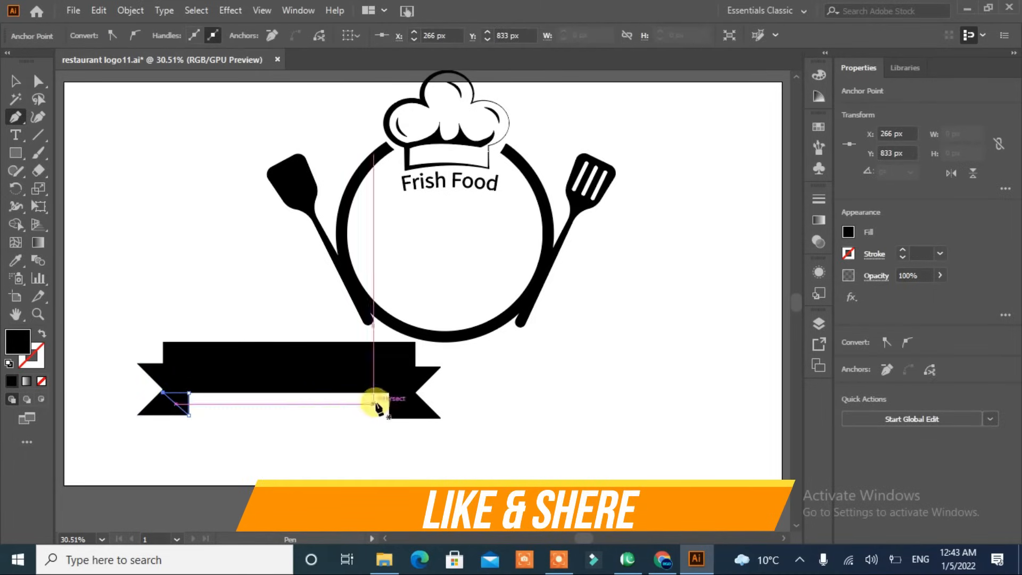
Draw the matching fold triangle at the ribbon's right tail
{"action": "left_click", "coordinate": [389, 393]}
{"action": "left_click", "coordinate": [415, 393]}
{"action": "left_click", "coordinate": [388, 419]}
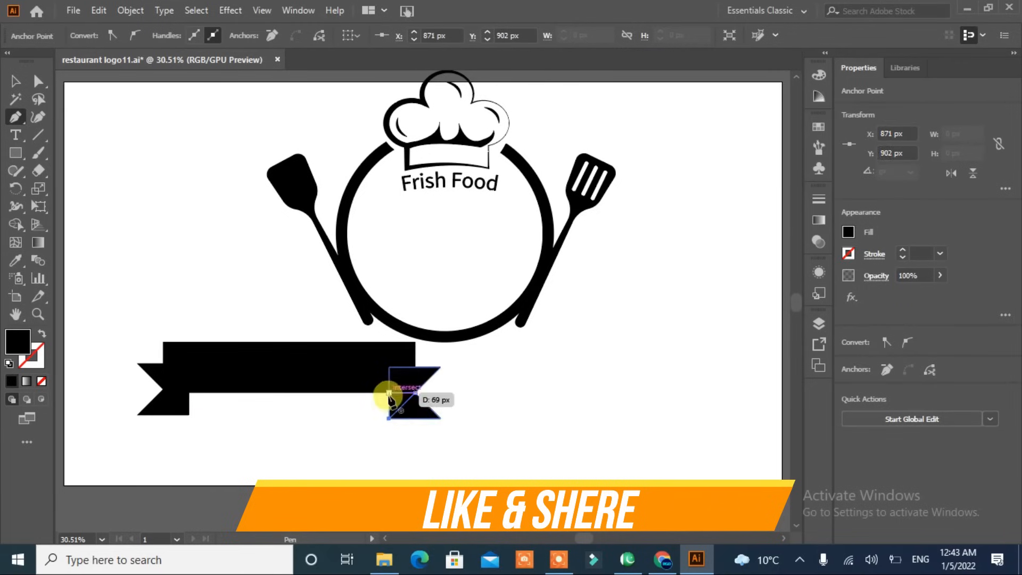
Fill both fold triangles with dark grey
{"action": "key", "text": "v"}
{"action": "left_click", "coordinate": [180, 405], "text": "shift"}
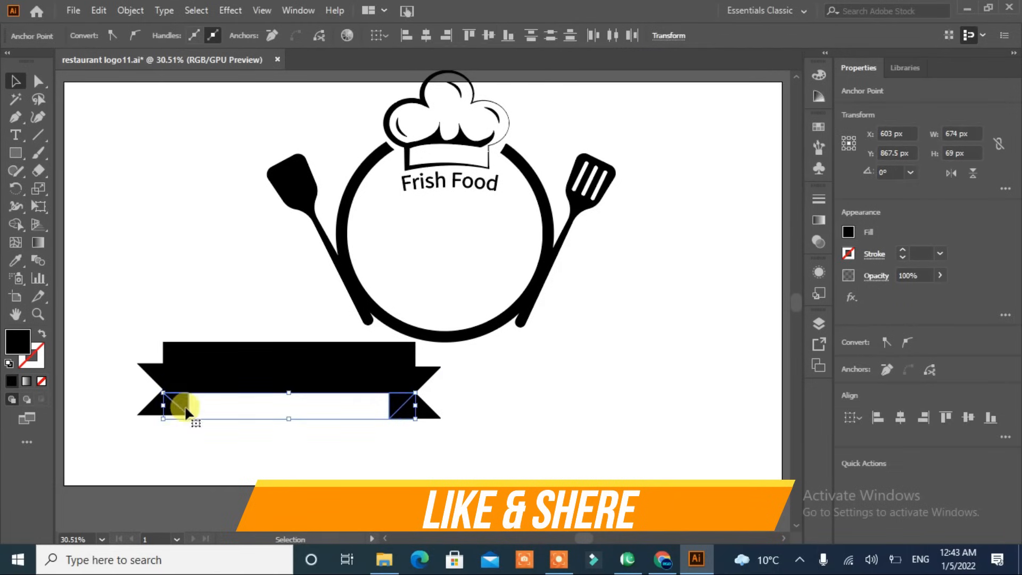
{"action": "left_click", "coordinate": [848, 233]}
{"action": "left_click", "coordinate": [714, 326]}
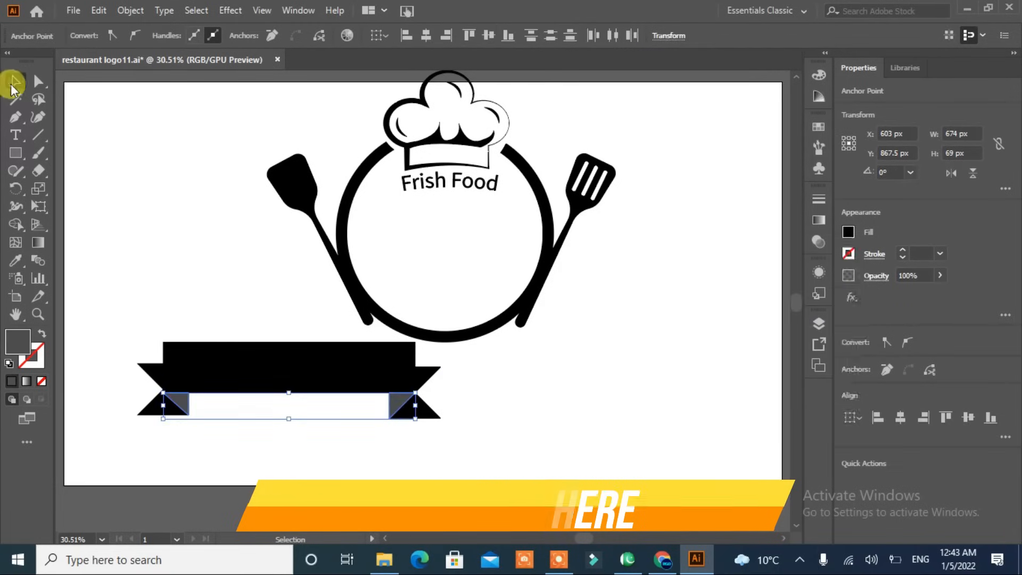
Merge the ribbon bar with the tail areas overlapping it using Shape Builder
{"action": "left_click", "coordinate": [463, 390]}
{"action": "left_click_drag", "start_coordinate": [463, 390], "coordinate": [55, 413]}
{"action": "left_click", "coordinate": [16, 224]}
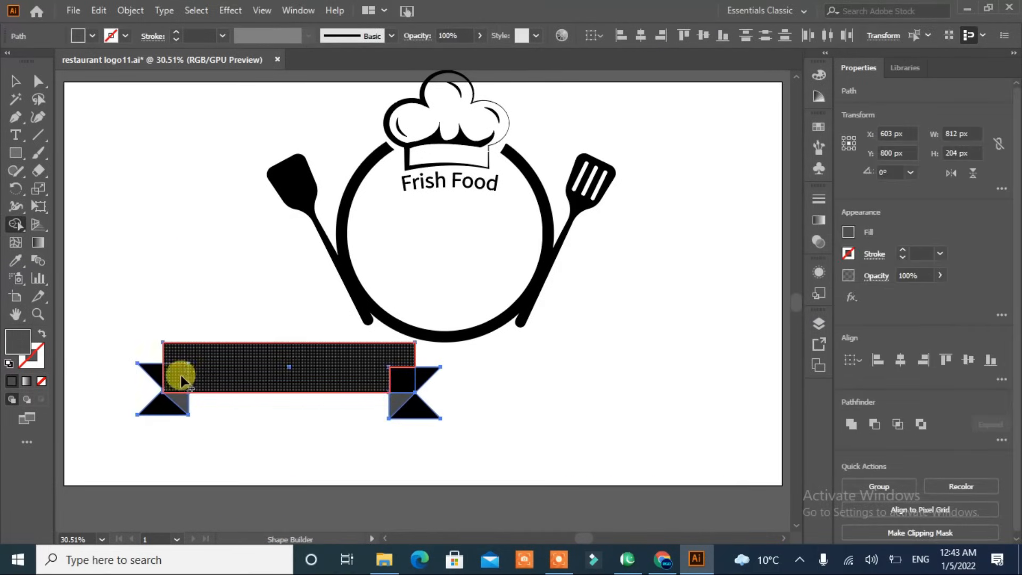
{"action": "left_click", "coordinate": [403, 390]}
{"action": "left_click", "coordinate": [15, 81]}
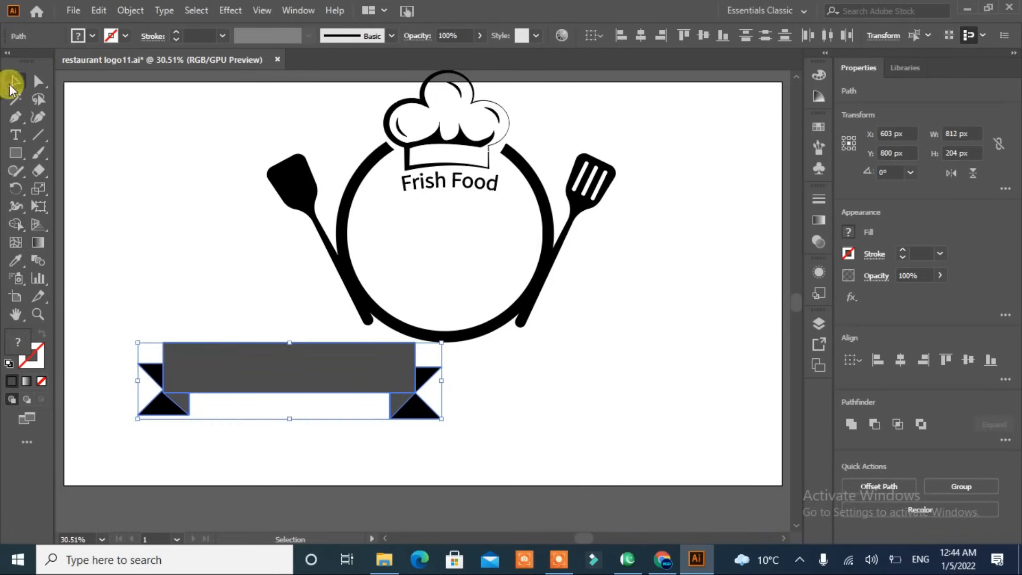
Fill the merged ribbon bar with black
{"action": "left_click", "coordinate": [120, 290]}
{"action": "left_click", "coordinate": [213, 367]}
{"action": "left_click", "coordinate": [92, 36]}
{"action": "left_click", "coordinate": [33, 59]}
{"action": "left_click", "coordinate": [146, 230]}
Group the ribbon, place it across the ring's lower half and warp it with a horizontal Arc envelope at 51% bend
{"action": "left_click_drag", "start_coordinate": [89, 402], "coordinate": [89, 403]}
{"action": "left_click_drag", "start_coordinate": [306, 373], "coordinate": [466, 308]}
{"action": "left_click", "coordinate": [124, 10]}
{"action": "left_click", "coordinate": [405, 433]}
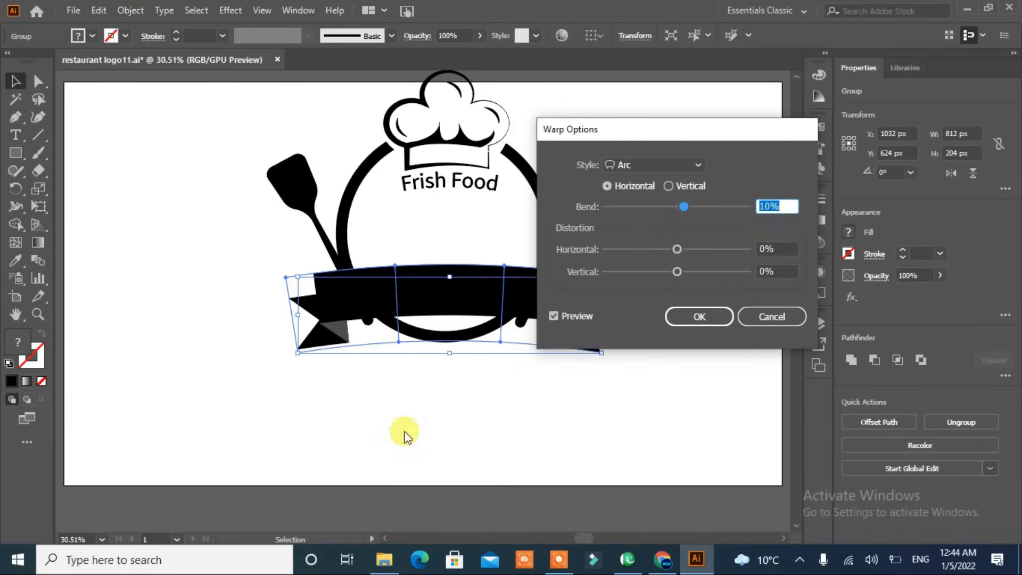
{"action": "left_click_drag", "start_coordinate": [689, 205], "coordinate": [714, 209]}
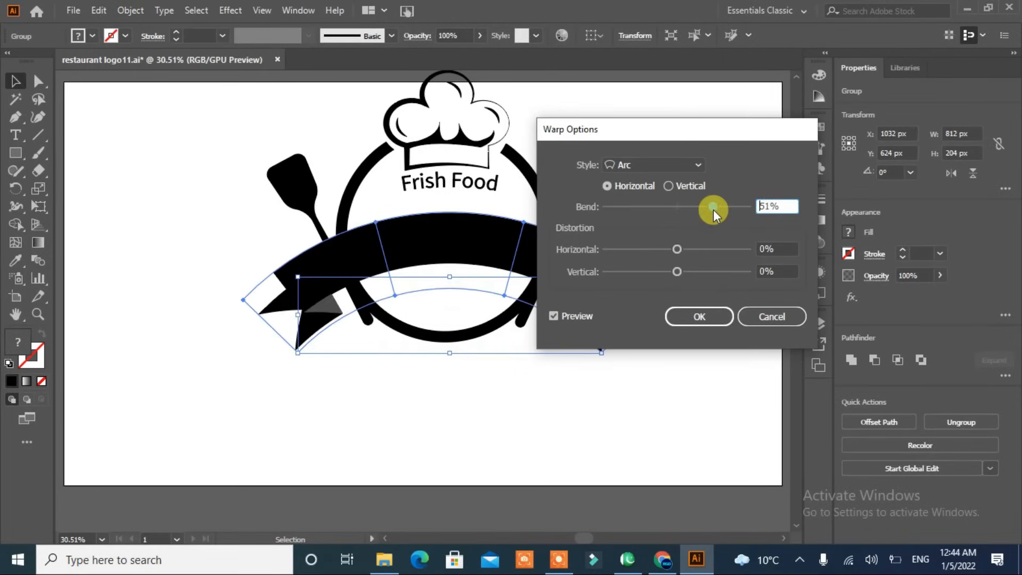
{"action": "left_click", "coordinate": [698, 317]}
Scale the arched ribbon to about 944 by 321 px and nudge it until it is centred on the ring
{"action": "left_click_drag", "start_coordinate": [650, 349], "coordinate": [627, 345]}
{"action": "key", "text": "shift+Left"}
{"action": "key", "text": "shift+Left"}
{"action": "key", "text": "Right"}
{"action": "key", "text": "Right"}
{"action": "key", "text": "Right"}
{"action": "key", "text": "Right"}
{"action": "key", "text": "Right"}
{"action": "key", "text": "Right"}
{"action": "key", "text": "Right"}
{"action": "key", "text": "Right"}
{"action": "key", "text": "Right"}
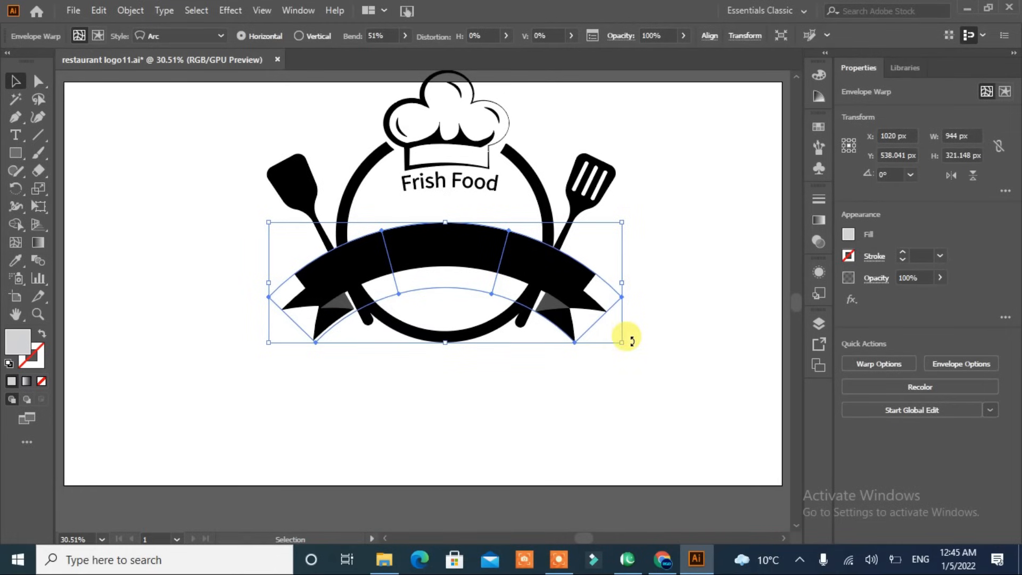
{"action": "left_click", "coordinate": [487, 396]}
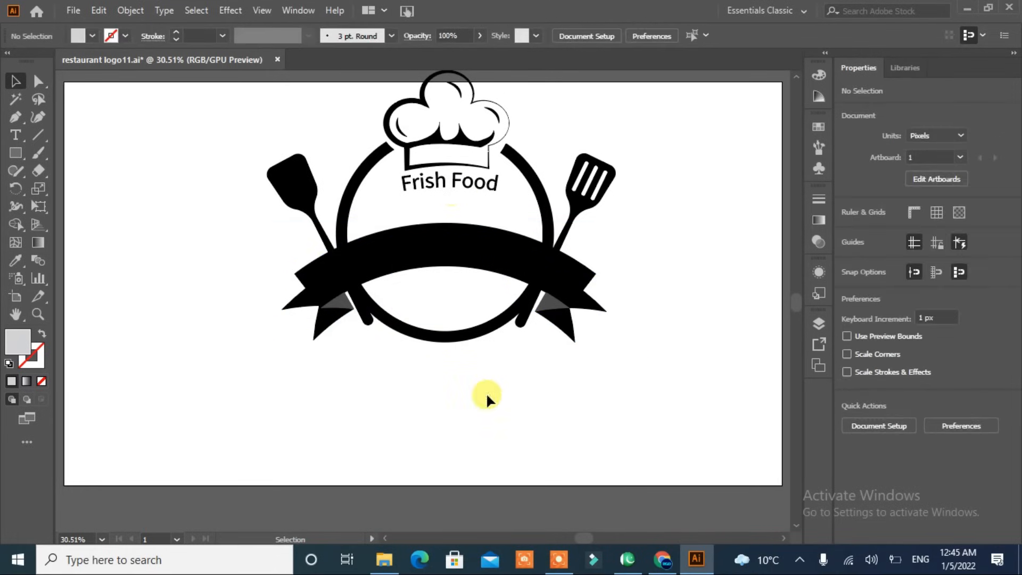
Move the arched "Frish Food" text down into the space between hat and ribbon, and nudge the ribbon slightly left
{"action": "left_click_drag", "start_coordinate": [451, 188], "coordinate": [448, 192]}
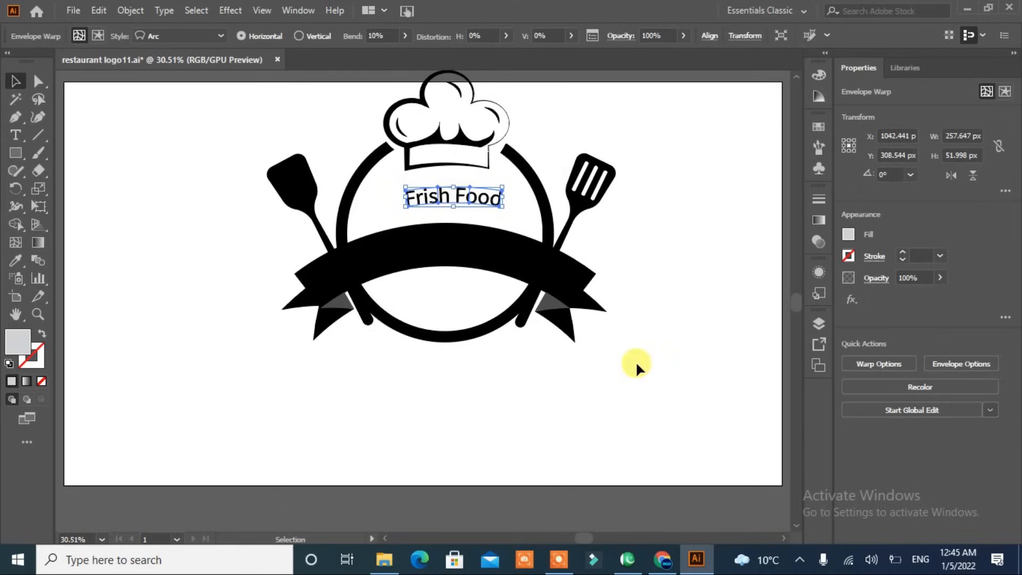
{"action": "left_click", "coordinate": [440, 249]}
{"action": "key", "text": "Left"}
{"action": "key", "text": "Left"}
Expand the warped ribbon into regular shapes
{"action": "left_click", "coordinate": [131, 10]}
{"action": "left_click", "coordinate": [193, 182]}
{"action": "left_click", "coordinate": [467, 366]}
{"action": "left_click", "coordinate": [216, 324]}
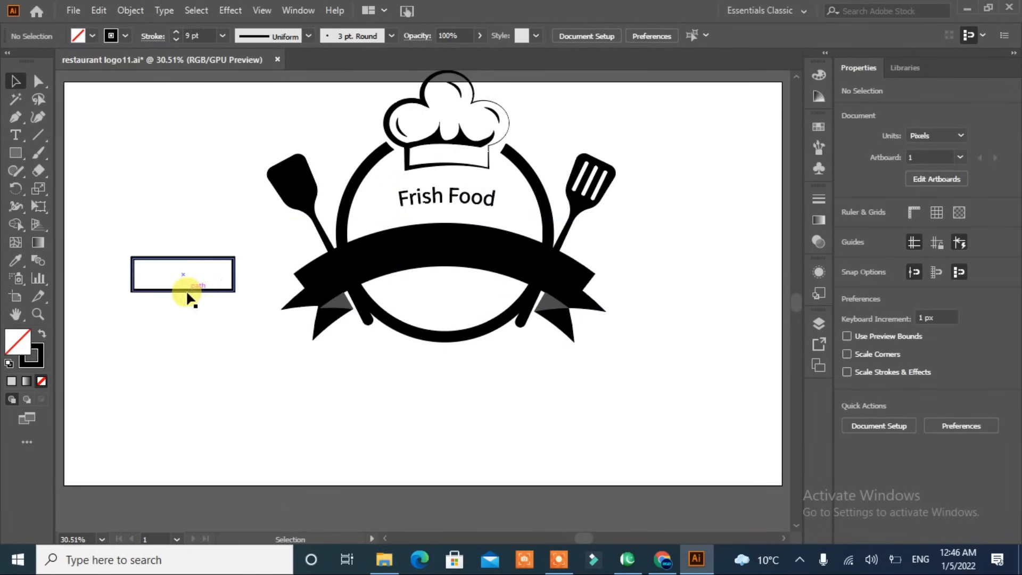
Warp the small outlined rectangle beside the logo with a horizontal Arc envelope at 24% bend
{"action": "left_click", "coordinate": [186, 291]}
{"action": "left_click", "coordinate": [131, 10]}
{"action": "mouse_move", "coordinate": [261, 428]}
{"action": "left_click", "coordinate": [458, 433]}
{"action": "scroll", "coordinate": [784, 208], "scroll_direction": "down", "scroll_amount": 20}
{"action": "scroll", "coordinate": [777, 205], "scroll_direction": "down", "scroll_amount": 2}
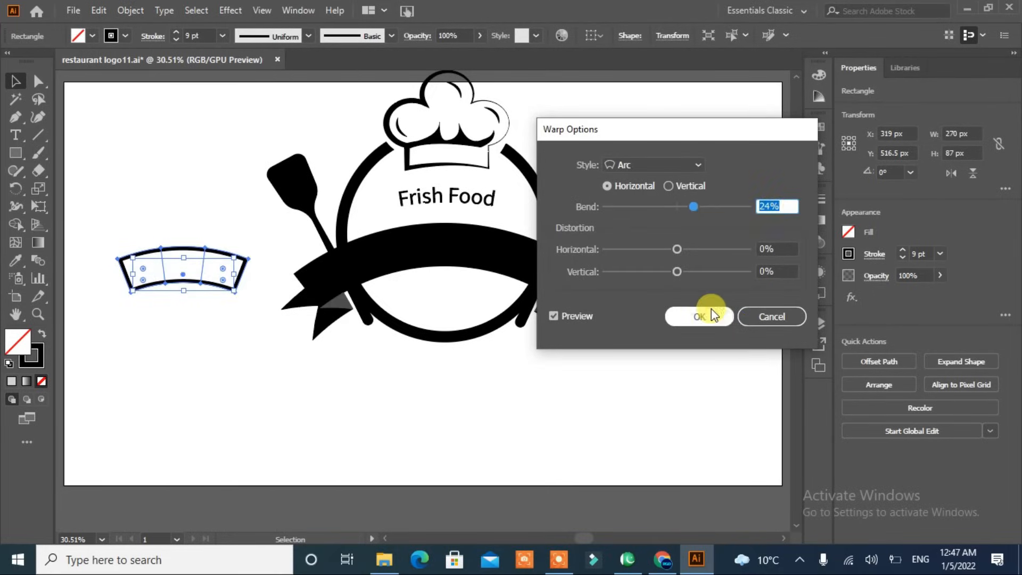
{"action": "left_click", "coordinate": [712, 315]}
Place the arched frame around the "Frish Food" text and expand its envelope
{"action": "left_click_drag", "start_coordinate": [182, 287], "coordinate": [442, 213]}
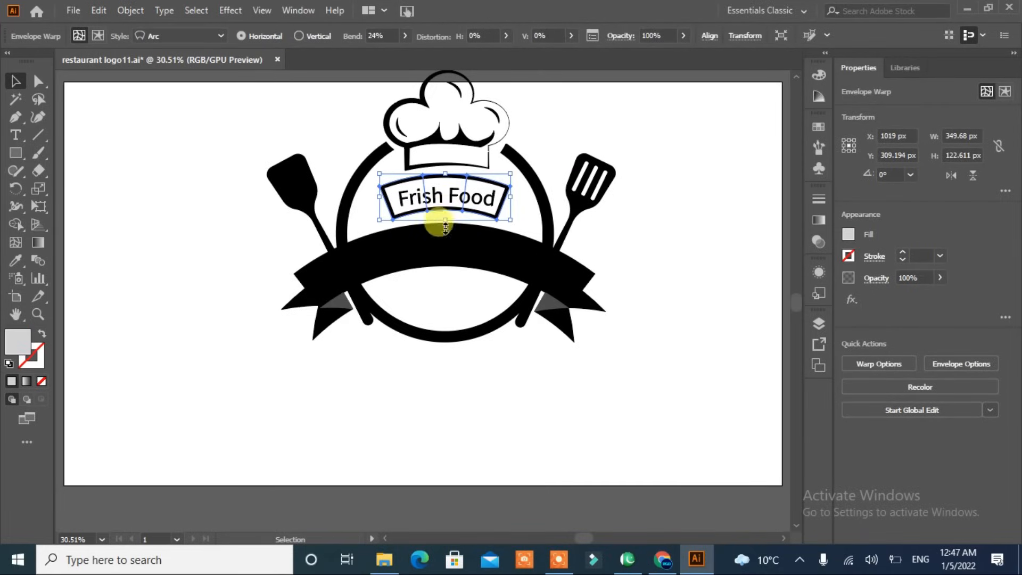
{"action": "left_click", "coordinate": [444, 426]}
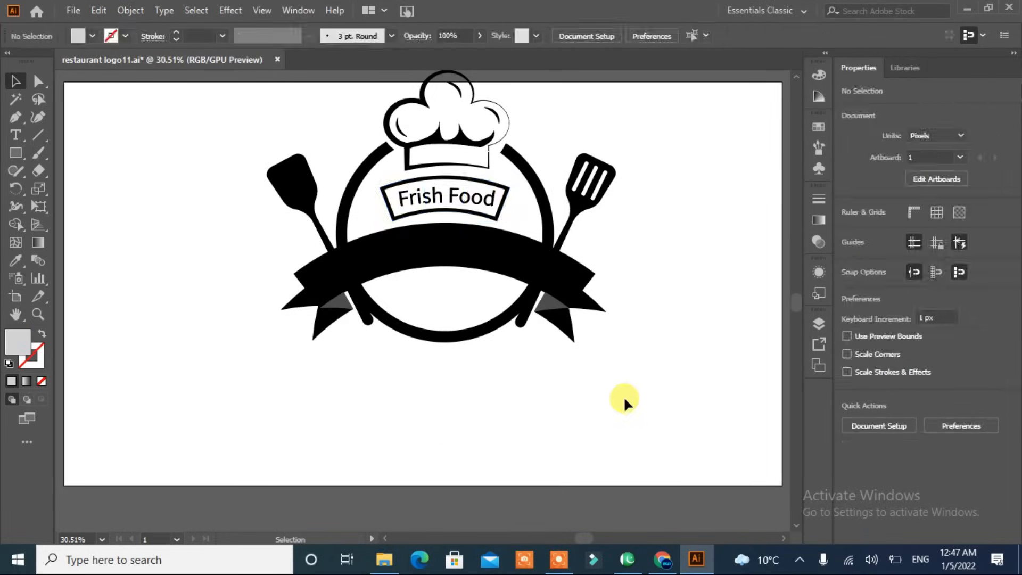
{"action": "left_click", "coordinate": [473, 203]}
{"action": "left_click", "coordinate": [130, 11]}
{"action": "mouse_move", "coordinate": [205, 368]}
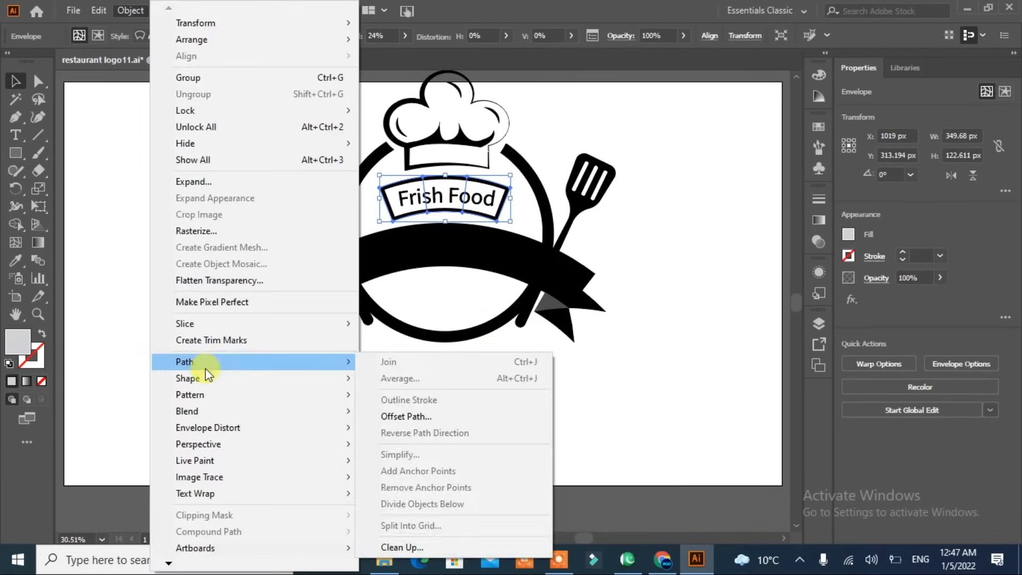
{"action": "left_click", "coordinate": [193, 182]}
{"action": "left_click", "coordinate": [473, 363]}
{"action": "left_click", "coordinate": [512, 413]}
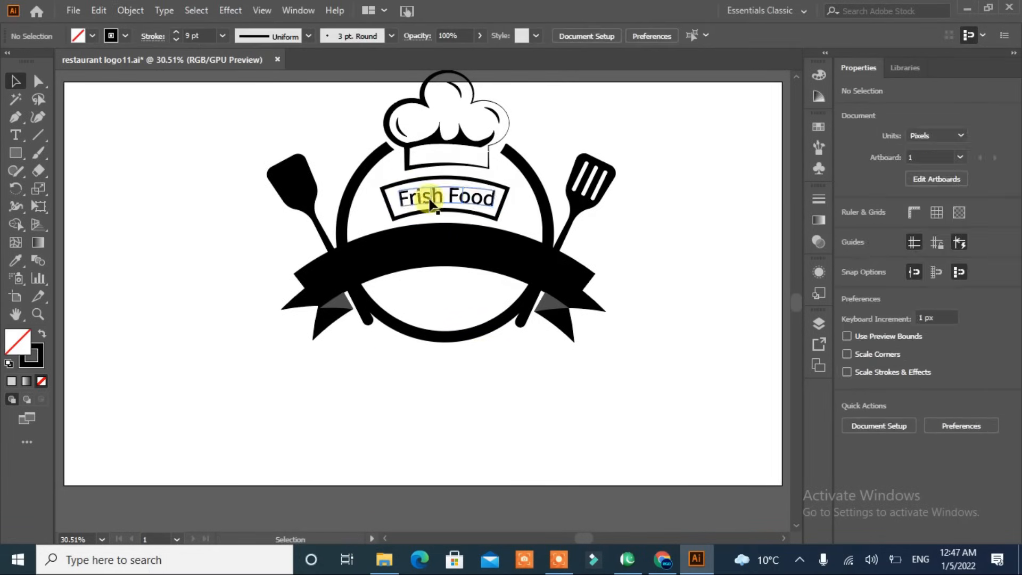
Set the bend of the "Frish Food" text's Arc warp to 16%
{"action": "left_click", "coordinate": [430, 205]}
{"action": "left_click", "coordinate": [896, 366]}
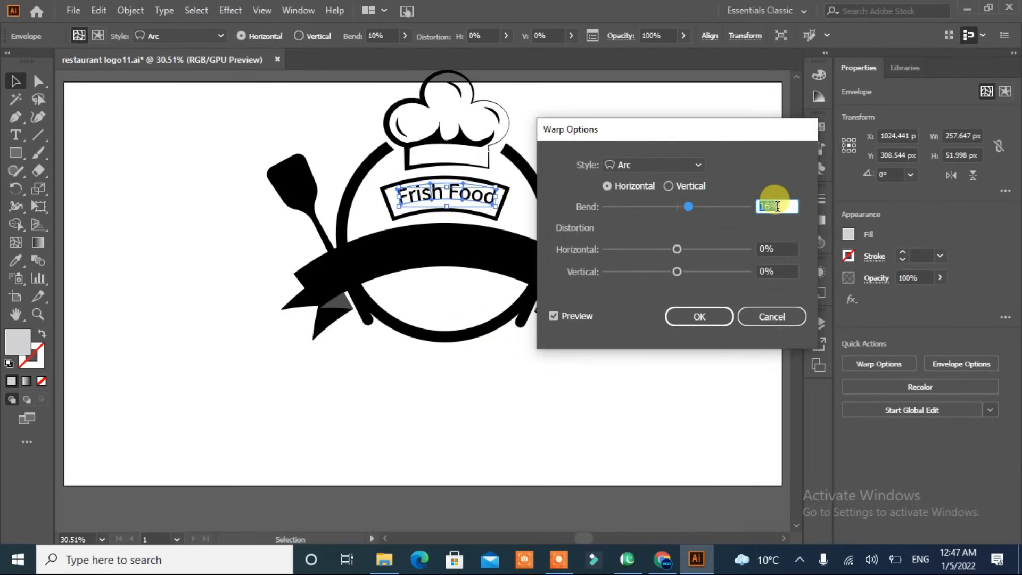
{"action": "left_click", "coordinate": [697, 318]}
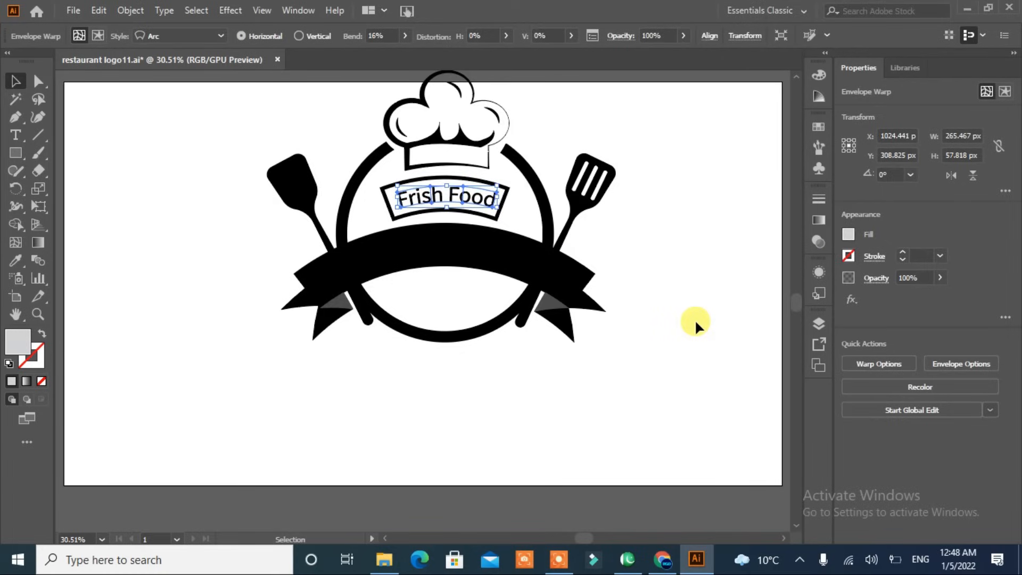
{"action": "left_click", "coordinate": [701, 315]}
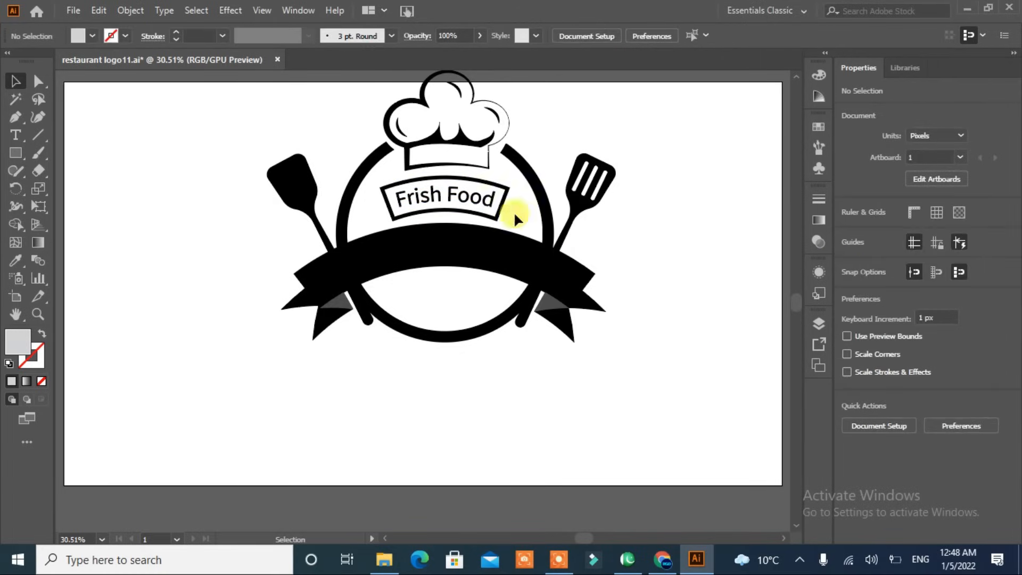
Rotate the text and its frame to about 358.9° and stretch the frame to about 351 px wide
{"action": "left_click_drag", "start_coordinate": [481, 215], "coordinate": [510, 201]}
{"action": "left_click", "coordinate": [711, 305]}
{"action": "left_click", "coordinate": [498, 219]}
{"action": "left_click_drag", "start_coordinate": [382, 198], "coordinate": [377, 198]}
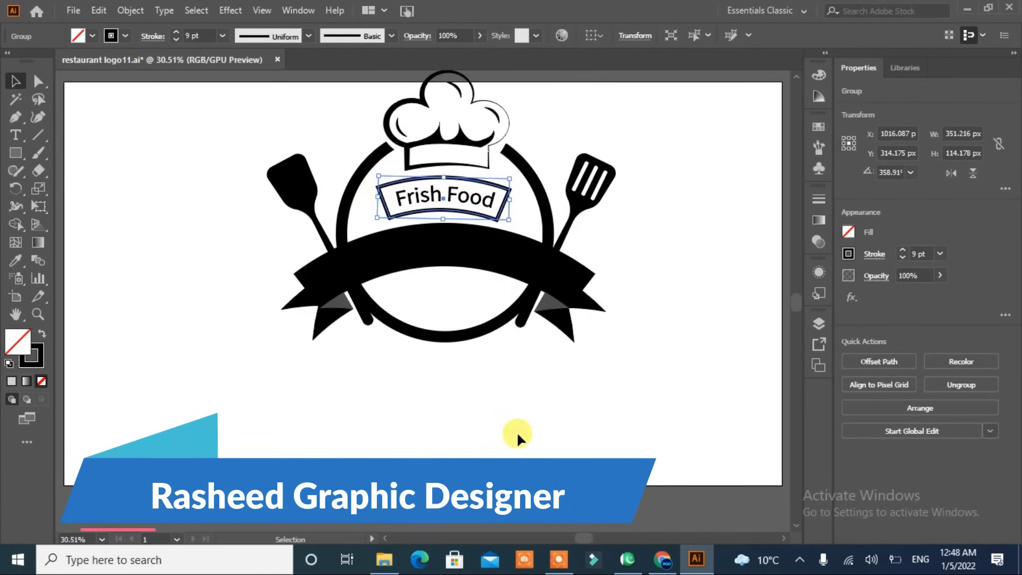
{"action": "left_click", "coordinate": [517, 431]}
{"action": "left_click", "coordinate": [436, 280]}
{"action": "left_click", "coordinate": [394, 455]}
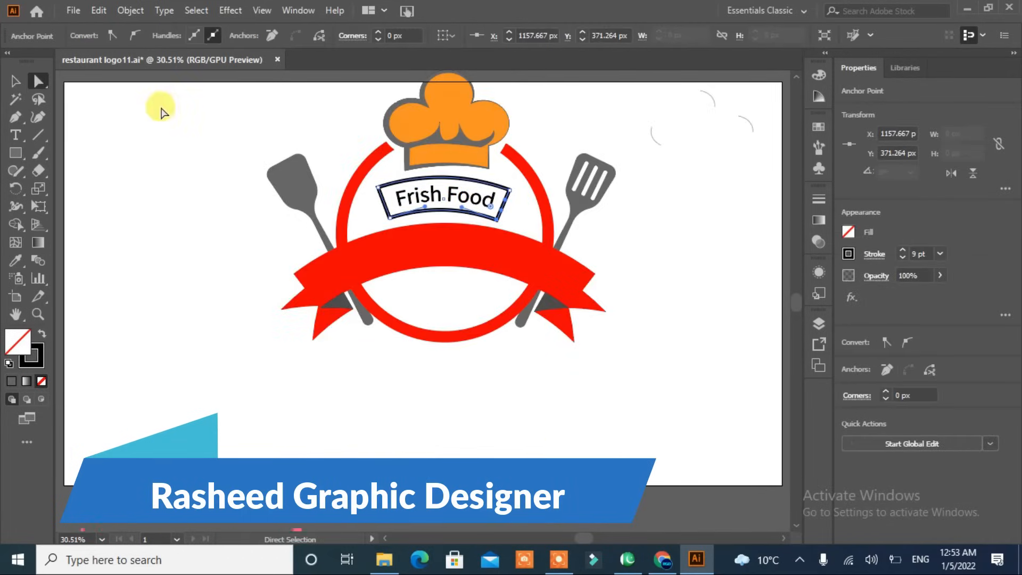
Expand the fill and stroke of the frame around the "Frish Food" text
{"action": "left_click", "coordinate": [141, 10]}
{"action": "left_click", "coordinate": [186, 183]}
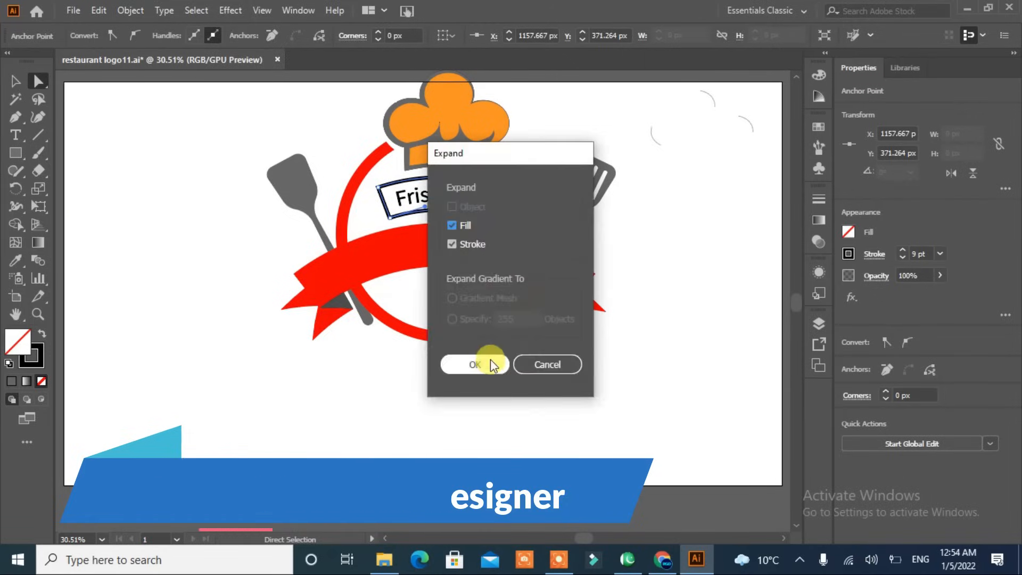
{"action": "left_click", "coordinate": [490, 361]}
{"action": "left_click", "coordinate": [15, 82]}
{"action": "left_click", "coordinate": [450, 199]}
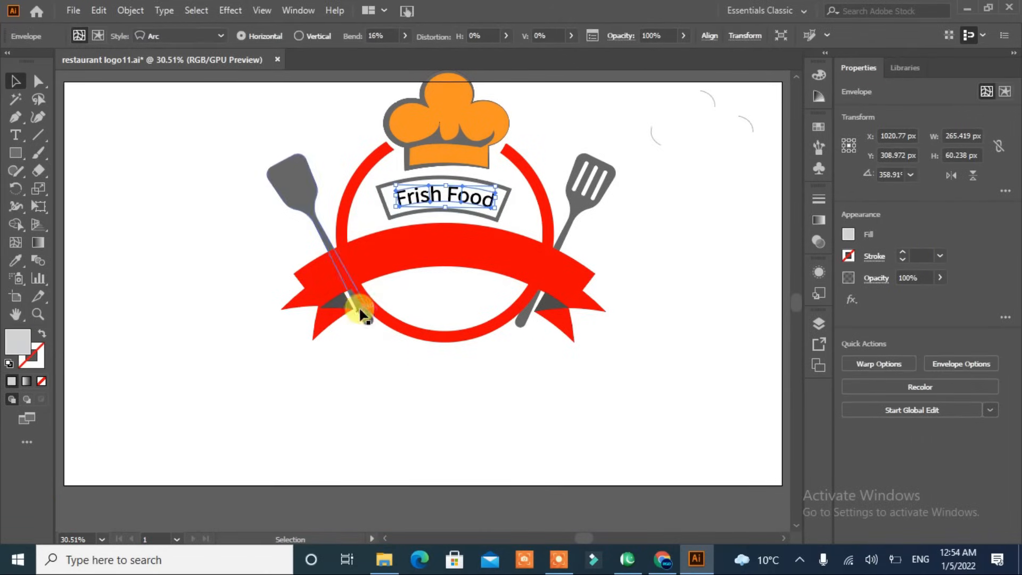
Offset the ribbon bar's path outward to an enlarged copy of about 845 by 260 px
{"action": "left_click", "coordinate": [358, 274]}
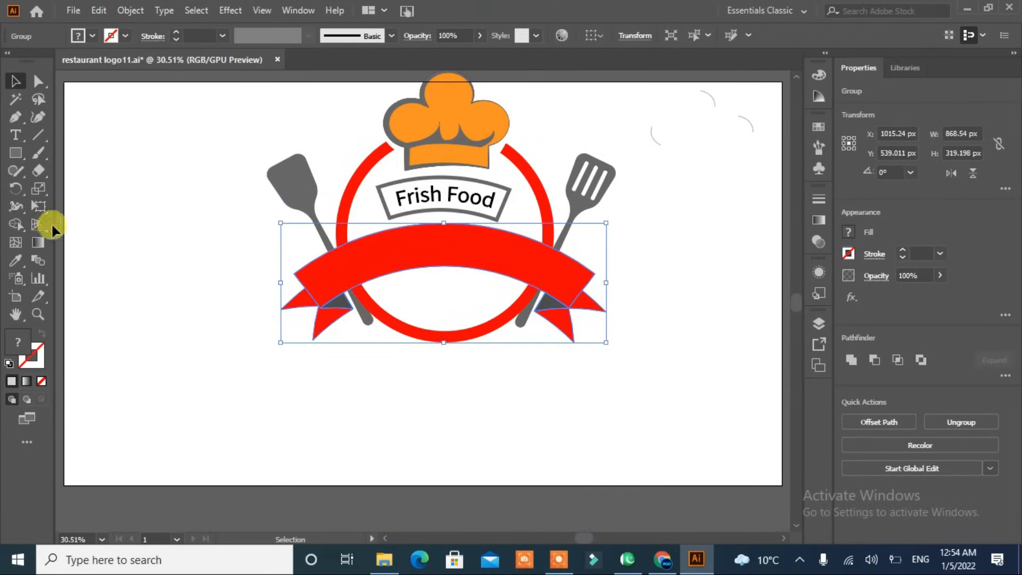
{"action": "left_click", "coordinate": [130, 267]}
{"action": "left_click", "coordinate": [418, 253]}
{"action": "left_click", "coordinate": [38, 81]}
{"action": "left_click", "coordinate": [305, 273]}
{"action": "key", "text": "v"}
{"action": "left_click", "coordinate": [879, 361]}
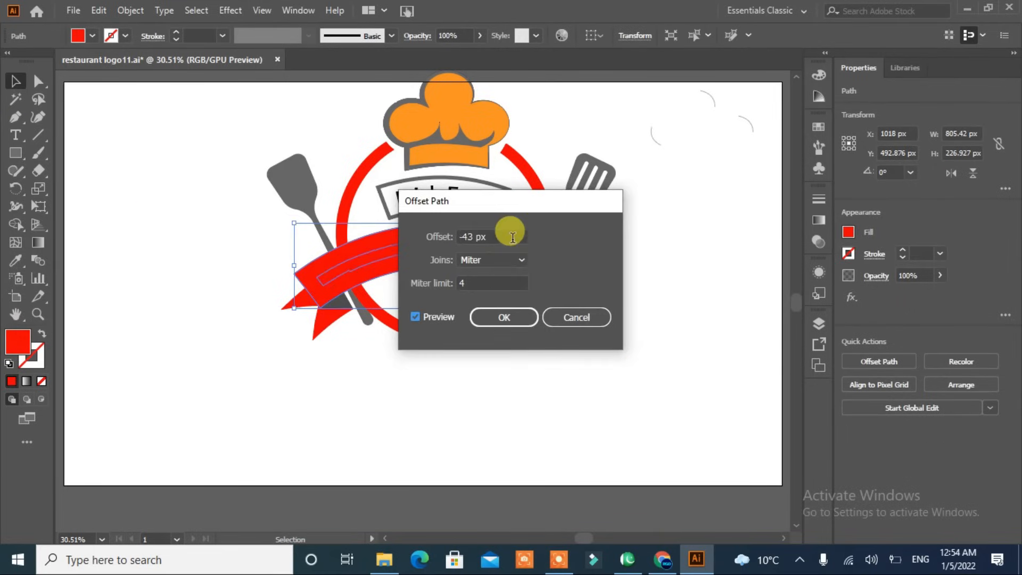
{"action": "left_click", "coordinate": [504, 317]}
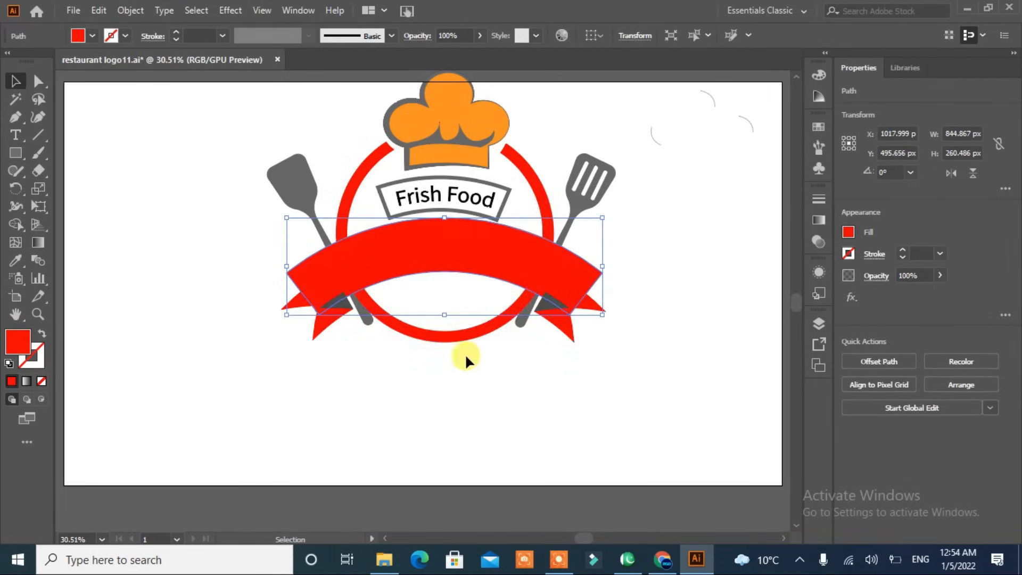
Use Shape Builder with the offset shape to cut gaps in the ring on both sides of the ribbon
{"action": "left_click", "coordinate": [462, 340], "text": "shift"}
{"action": "key", "text": "shift+m"}
{"action": "mouse_move", "coordinate": [333, 265]}
{"action": "left_mouse_down"}
{"action": "mouse_move", "coordinate": [421, 258]}
{"action": "mouse_move", "coordinate": [569, 276]}
{"action": "mouse_move", "coordinate": [713, 270]}
{"action": "left_mouse_up"}
{"action": "left_click", "coordinate": [15, 81]}
{"action": "left_click", "coordinate": [148, 261]}
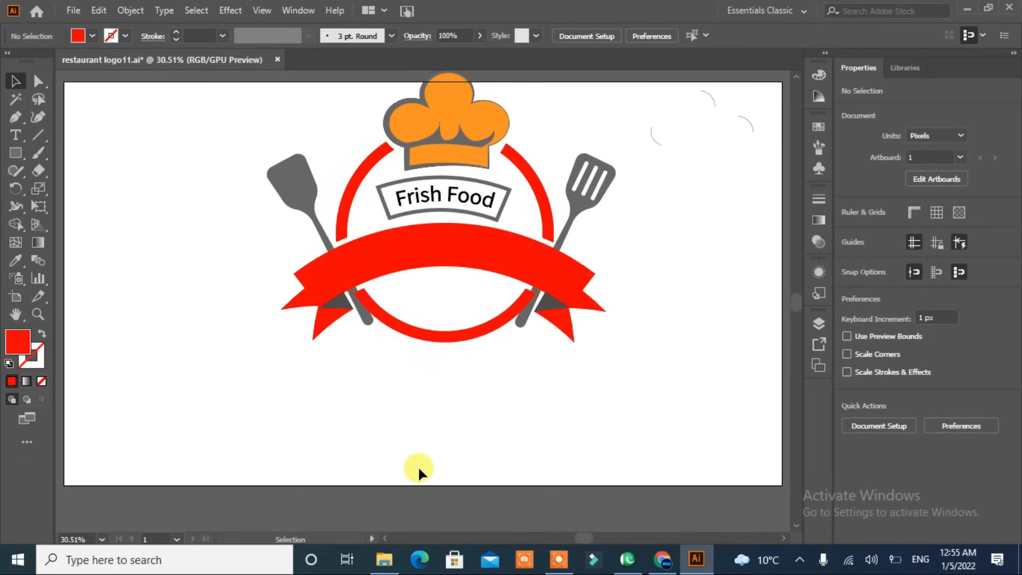
Fill the plate ring with a darker red swatch
{"action": "left_click", "coordinate": [464, 339]}
{"action": "left_click", "coordinate": [92, 36]}
{"action": "left_click", "coordinate": [102, 63]}
{"action": "left_click", "coordinate": [186, 218]}
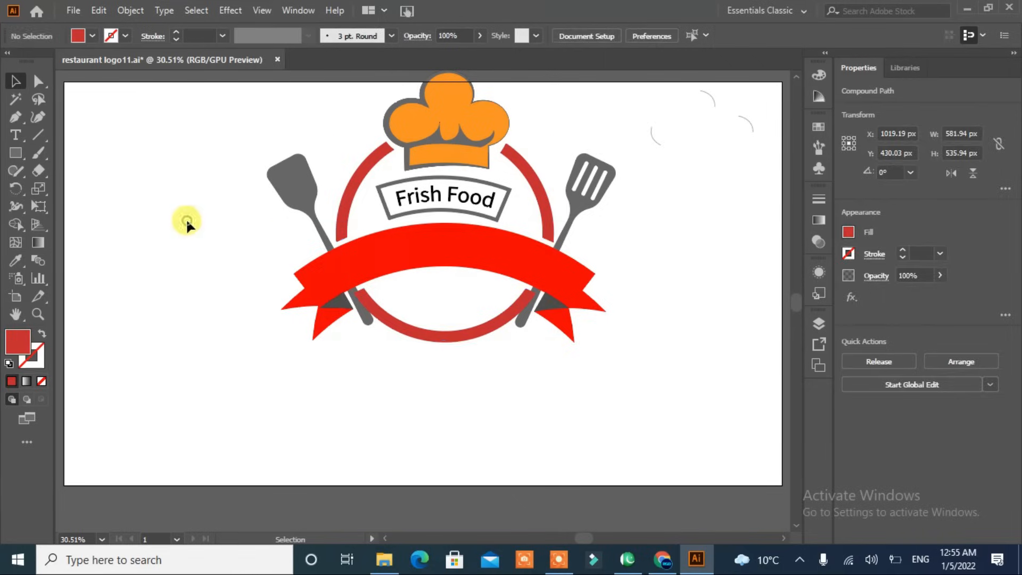
Fill only the main bar of the ribbon with the same darker red as the ring
{"action": "left_click", "coordinate": [351, 265]}
{"action": "left_click", "coordinate": [38, 80]}
{"action": "left_click", "coordinate": [372, 264]}
{"action": "left_click", "coordinate": [92, 35]}
{"action": "left_click", "coordinate": [113, 64]}
{"action": "left_click", "coordinate": [274, 358]}
Recolour the four ribbon tail pieces with the bar's darker red using the Eyedropper
{"action": "left_click", "coordinate": [307, 312]}
{"action": "left_click", "coordinate": [310, 316], "text": "shift"}
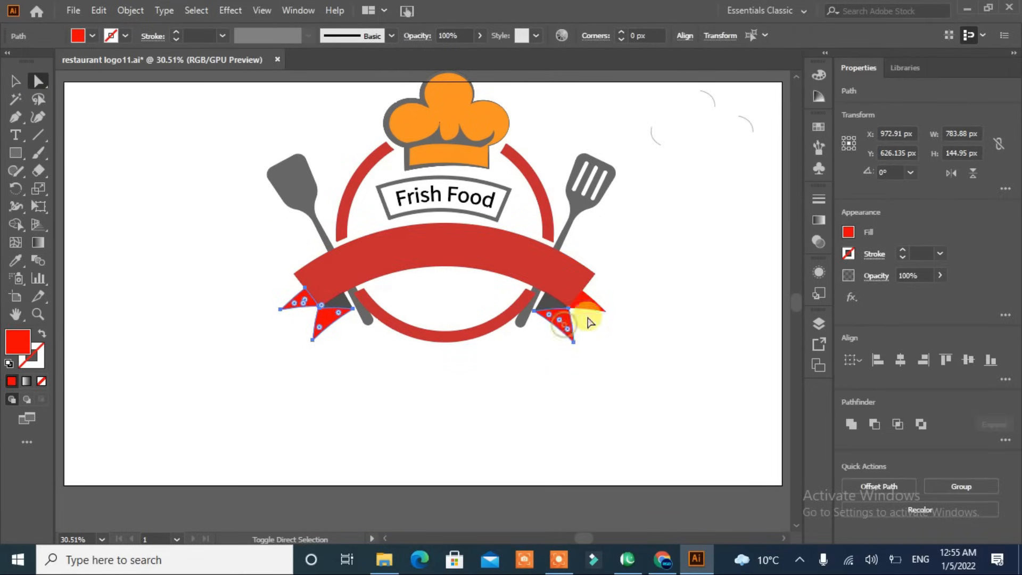
{"action": "left_click", "coordinate": [587, 306], "text": "shift"}
{"action": "left_click", "coordinate": [15, 260]}
{"action": "left_click", "coordinate": [424, 254]}
{"action": "left_click", "coordinate": [16, 82]}
{"action": "left_click", "coordinate": [213, 160]}
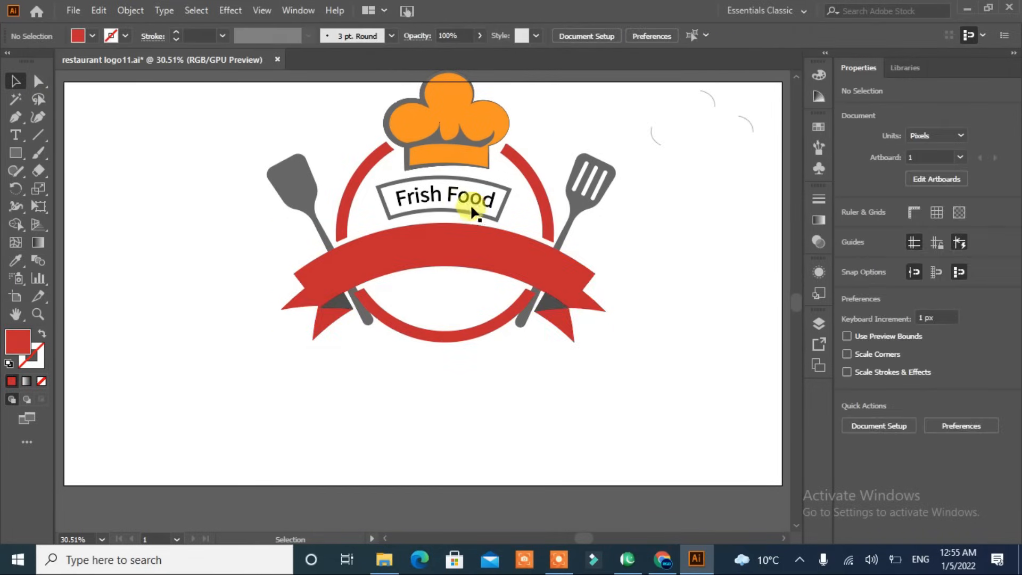
Expand the warped "Frish Food" text and fill it with the chef hat's orange using the Eyedropper
{"action": "left_click", "coordinate": [473, 212]}
{"action": "left_click", "coordinate": [16, 260]}
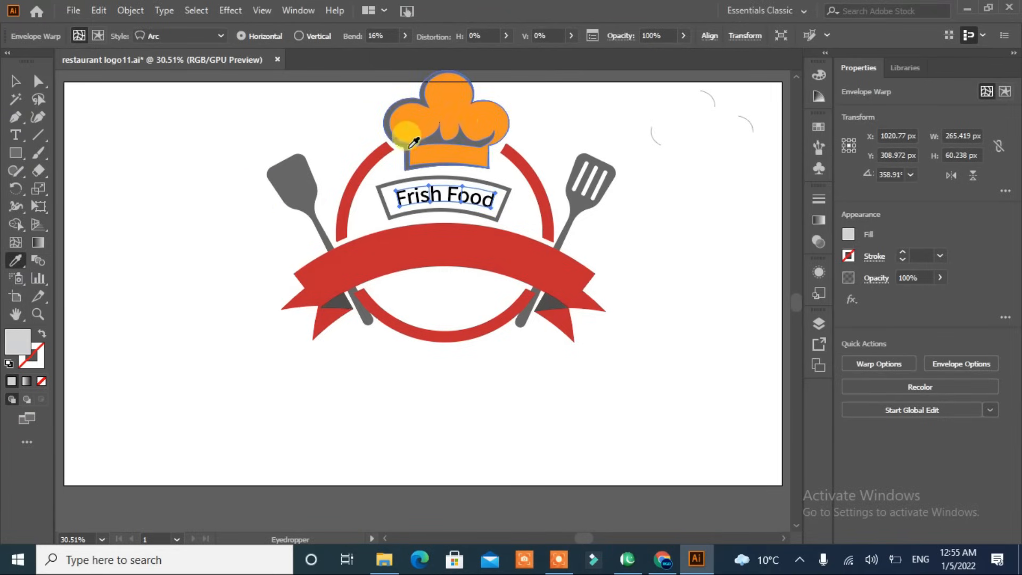
{"action": "left_click", "coordinate": [457, 109]}
{"action": "left_click", "coordinate": [130, 10]}
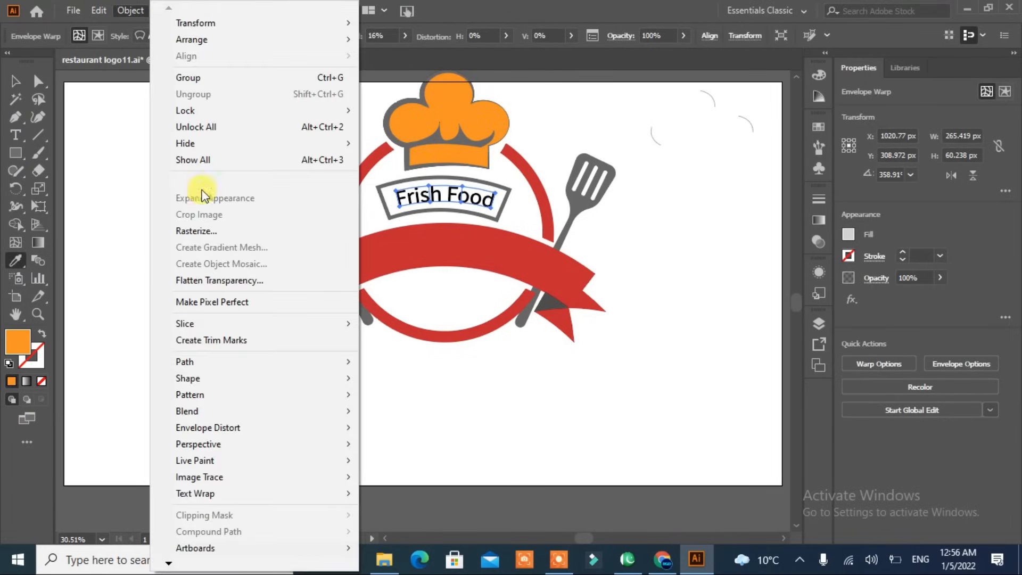
{"action": "left_click", "coordinate": [258, 178]}
{"action": "left_click", "coordinate": [484, 363]}
{"action": "left_click", "coordinate": [448, 103]}
{"action": "left_click", "coordinate": [16, 81]}
{"action": "left_click", "coordinate": [403, 206]}
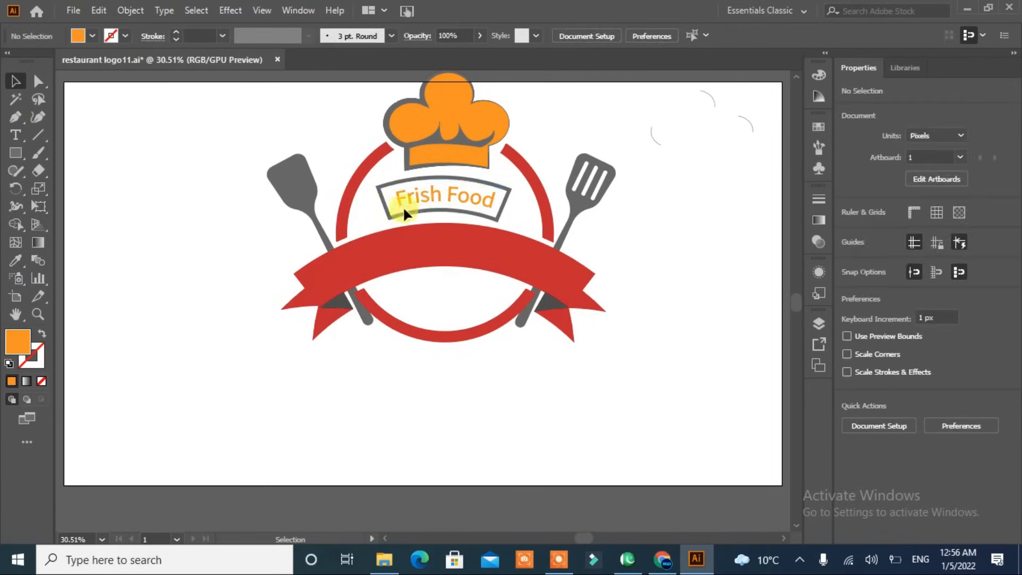
Recolour the frame around "Frish Food" with the ribbon's darker red using the Eyedropper
{"action": "left_click", "coordinate": [403, 214]}
{"action": "left_click", "coordinate": [16, 260]}
{"action": "left_click", "coordinate": [376, 257]}
{"action": "key", "text": "v"}
{"action": "left_click", "coordinate": [287, 409]}
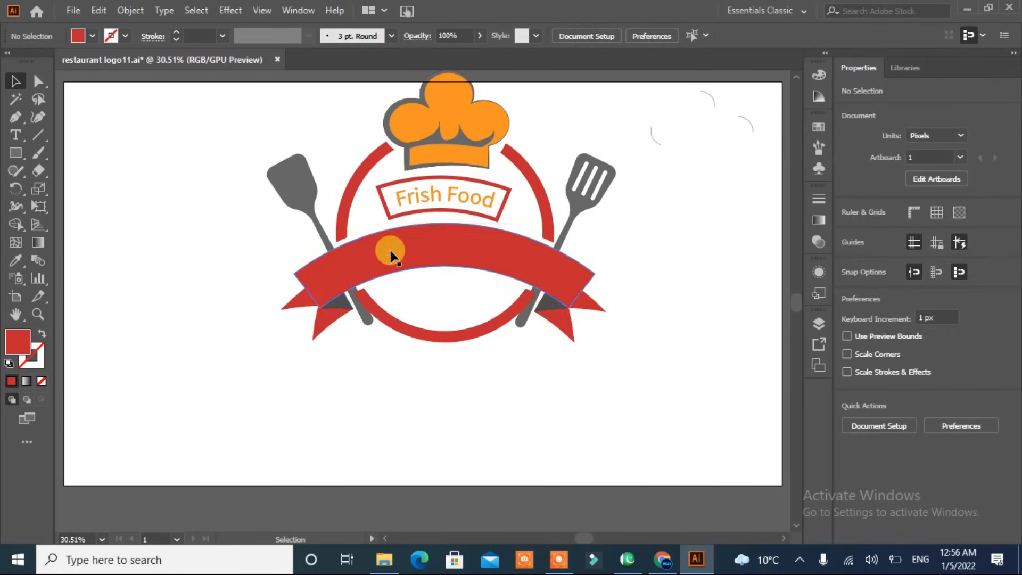
Set the font of the "Restaurant" text to Cream Cake
{"action": "left_click", "coordinate": [392, 256]}
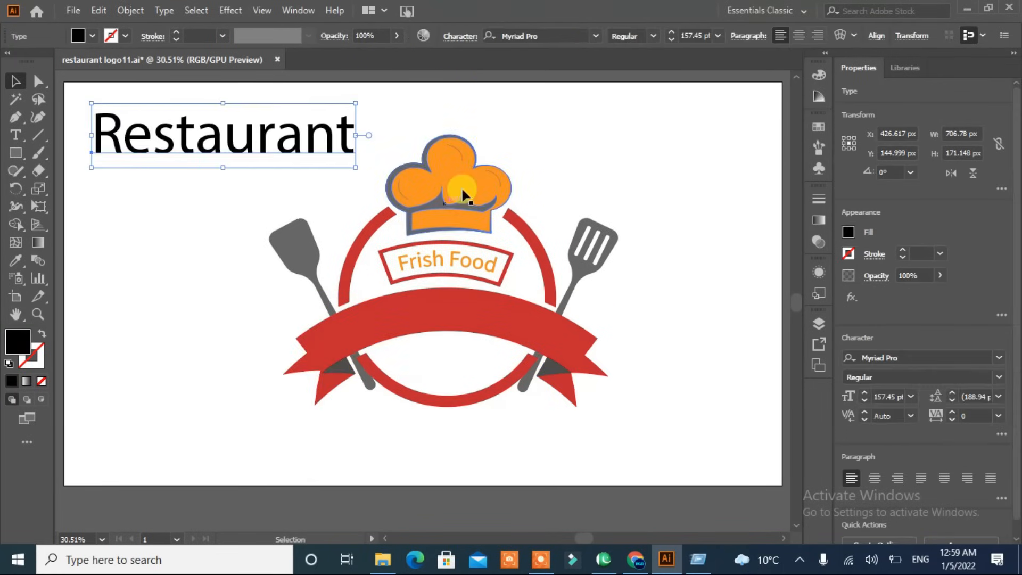
{"action": "left_click", "coordinate": [595, 35]}
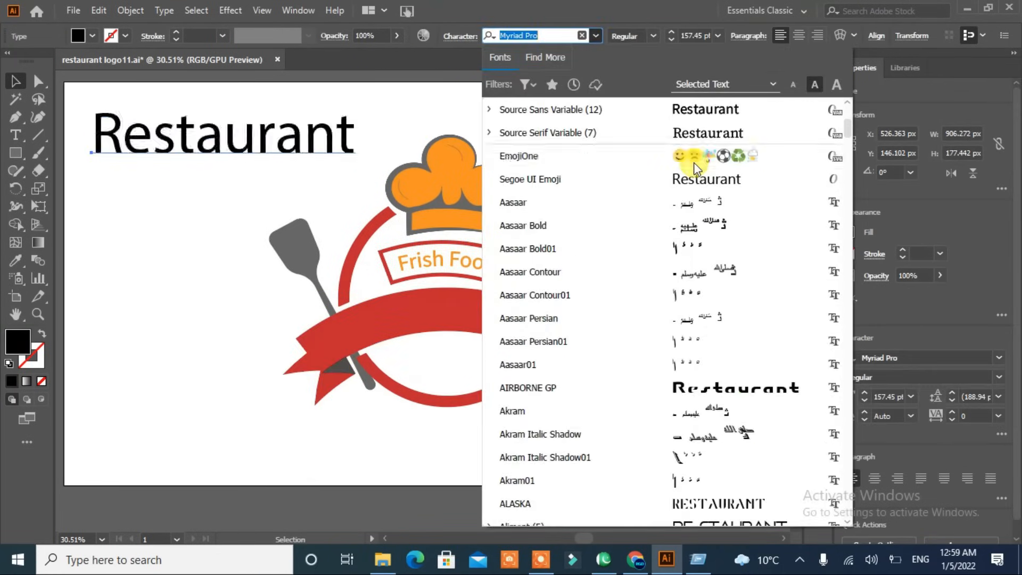
{"action": "scroll", "coordinate": [694, 320], "scroll_direction": "down", "scroll_amount": 5}
{"action": "scroll", "coordinate": [694, 419], "scroll_direction": "down", "scroll_amount": 5}
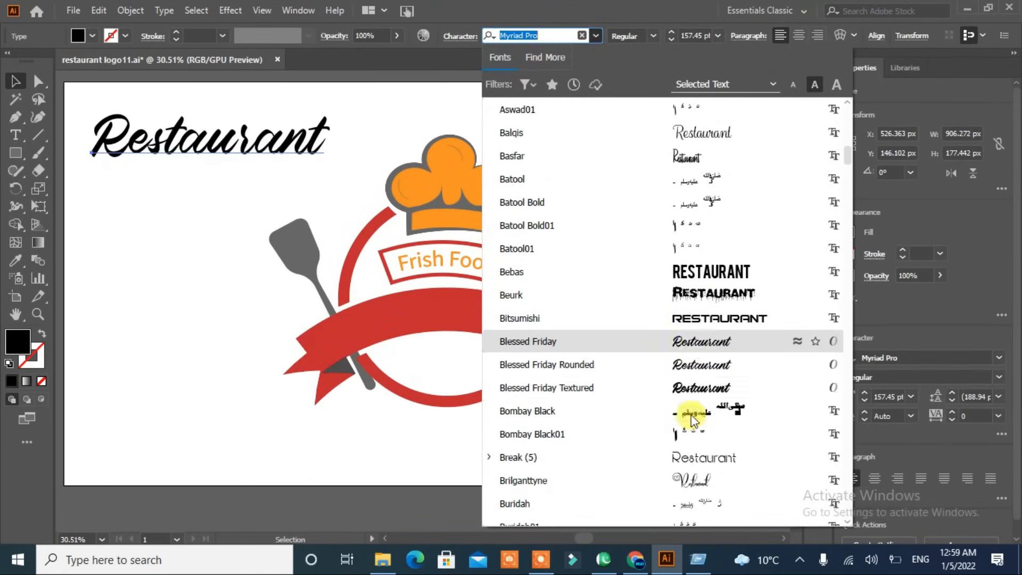
{"action": "scroll", "coordinate": [691, 417], "scroll_direction": "down", "scroll_amount": 4}
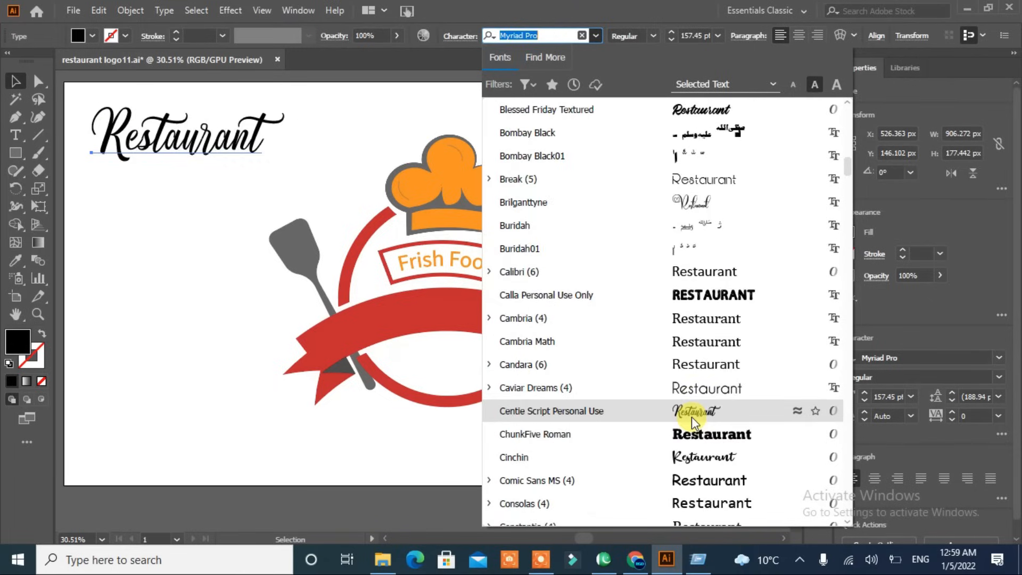
{"action": "scroll", "coordinate": [699, 393], "scroll_direction": "down", "scroll_amount": 2}
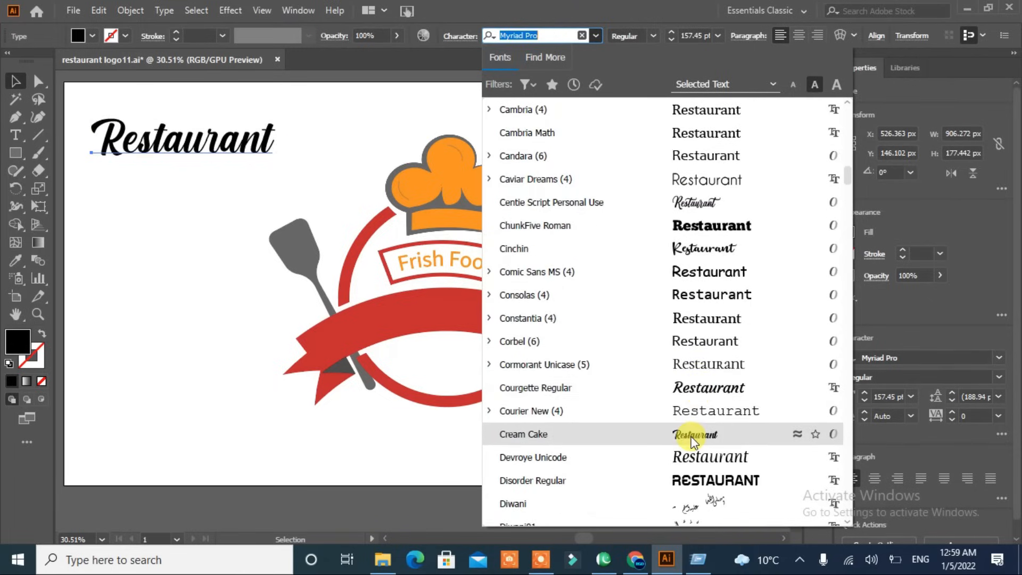
{"action": "left_click", "coordinate": [691, 437]}
Place the "Restaurant" text over the ribbon bar and warp it with a horizontal Arc envelope at 24% bend
{"action": "left_click_drag", "start_coordinate": [176, 148], "coordinate": [440, 319]}
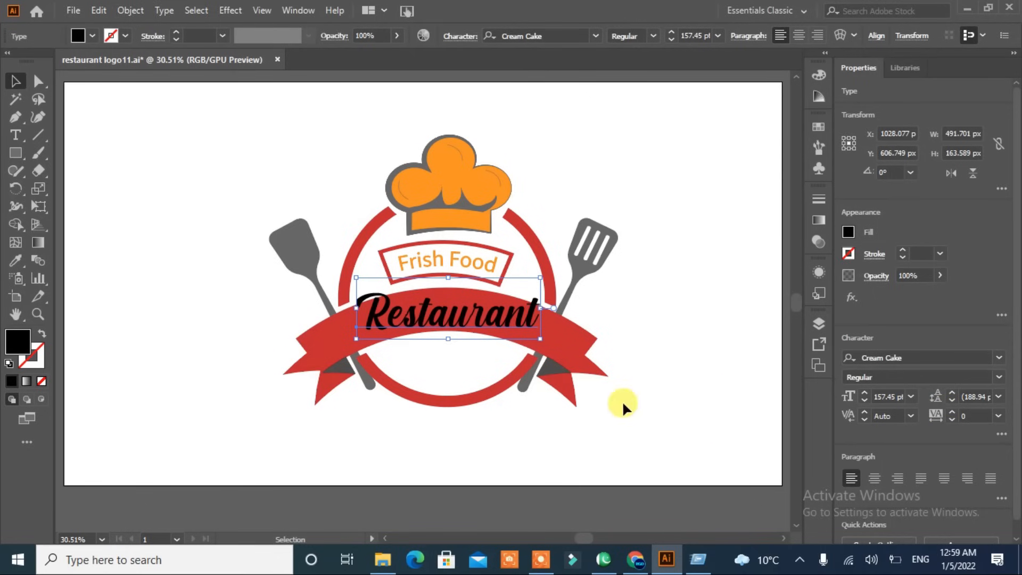
{"action": "left_click", "coordinate": [130, 10]}
{"action": "mouse_move", "coordinate": [224, 426]}
{"action": "left_click", "coordinate": [424, 432]}
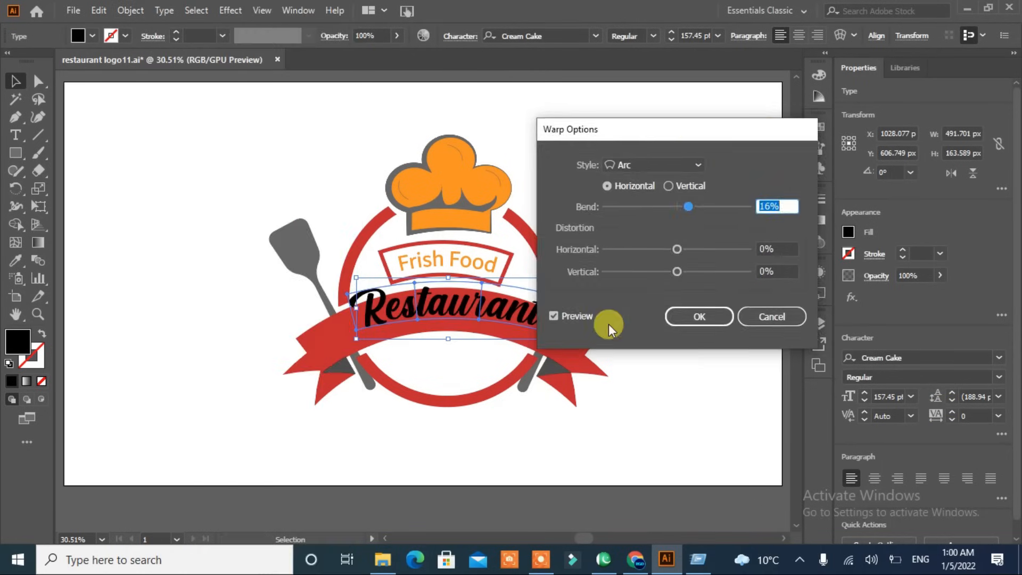
{"action": "scroll", "coordinate": [862, 201], "scroll_direction": "up", "scroll_amount": 11}
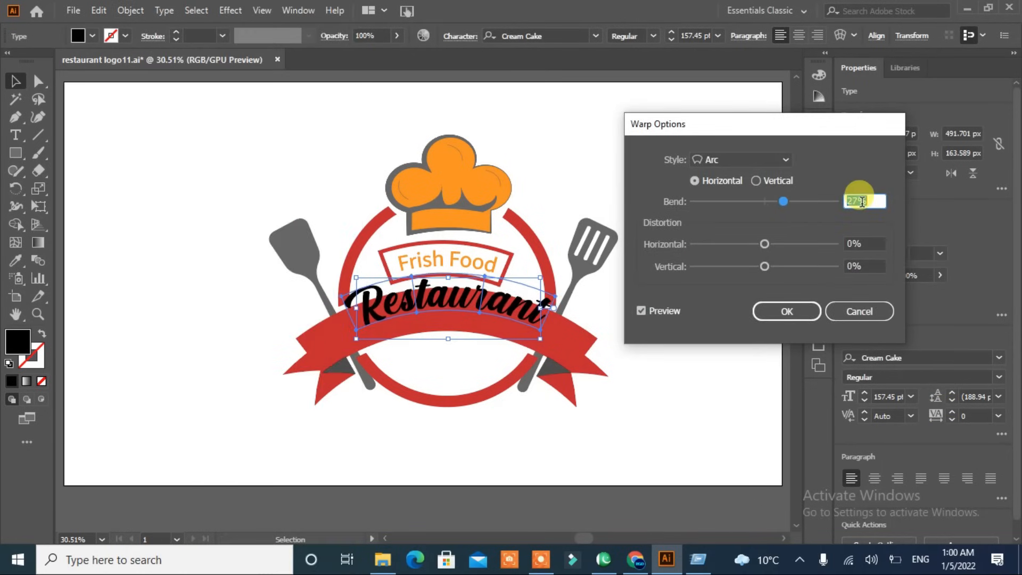
{"action": "scroll", "coordinate": [862, 201], "scroll_direction": "down", "scroll_amount": 4}
{"action": "left_click", "coordinate": [784, 312]}
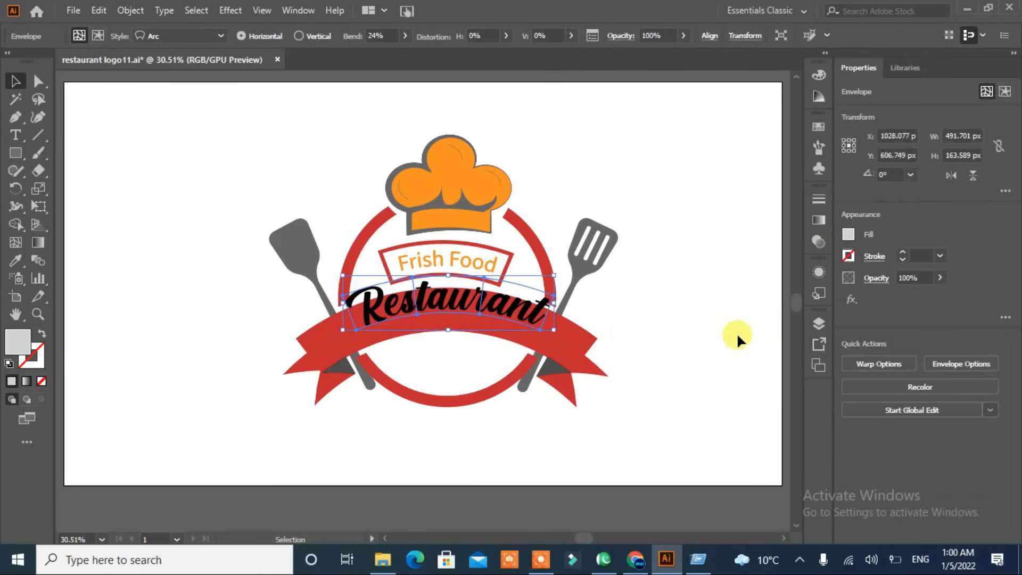
Nudge the arched "Restaurant" text down and left into the ribbon bar and scale it to about 530 by 137 px
{"action": "key", "text": "Down"}
{"action": "key", "text": "Down"}
{"action": "key", "text": "Down"}
{"action": "key", "text": "Down"}
{"action": "key", "text": "Down"}
{"action": "key", "text": "Down"}
{"action": "key", "text": "Down"}
{"action": "key", "text": "Down"}
{"action": "key", "text": "Down"}
{"action": "key", "text": "Down"}
{"action": "key", "text": "Down"}
{"action": "key", "text": "Left"}
{"action": "key", "text": "Left"}
{"action": "key", "text": "Left"}
{"action": "key", "text": "Left"}
{"action": "key", "text": "Left"}
{"action": "key", "text": "Left"}
{"action": "key", "text": "Left"}
{"action": "left_click_drag", "start_coordinate": [550, 347], "coordinate": [543, 344]}
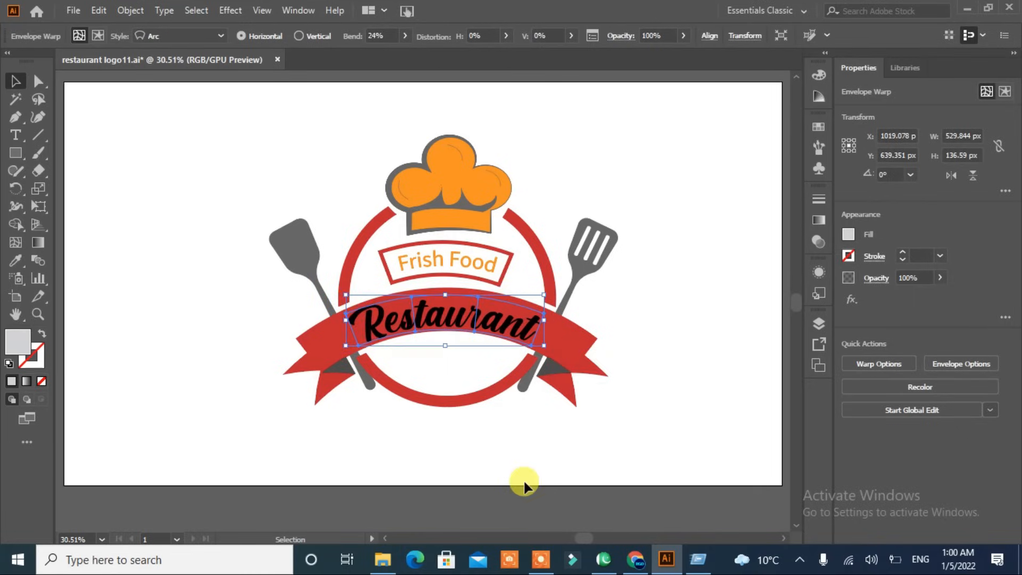
Nudge the arched "Restaurant" text right and up, expand its envelope warp, and recolour it with the chef hat's orange using the Eyedropper
{"action": "key", "text": "Right"}
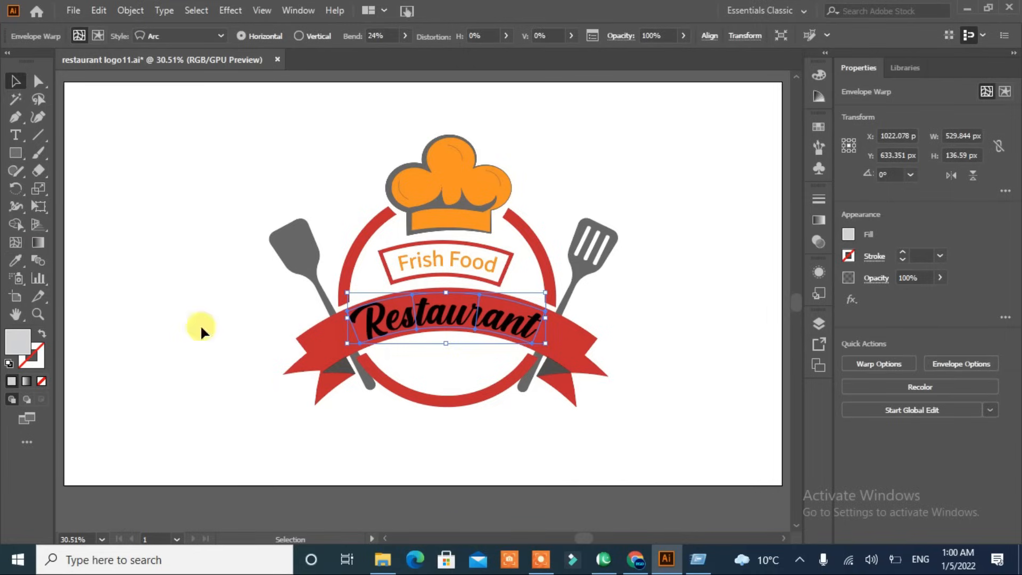
{"action": "key", "text": "i"}
{"action": "left_click", "coordinate": [450, 160]}
{"action": "left_click", "coordinate": [96, 10]}
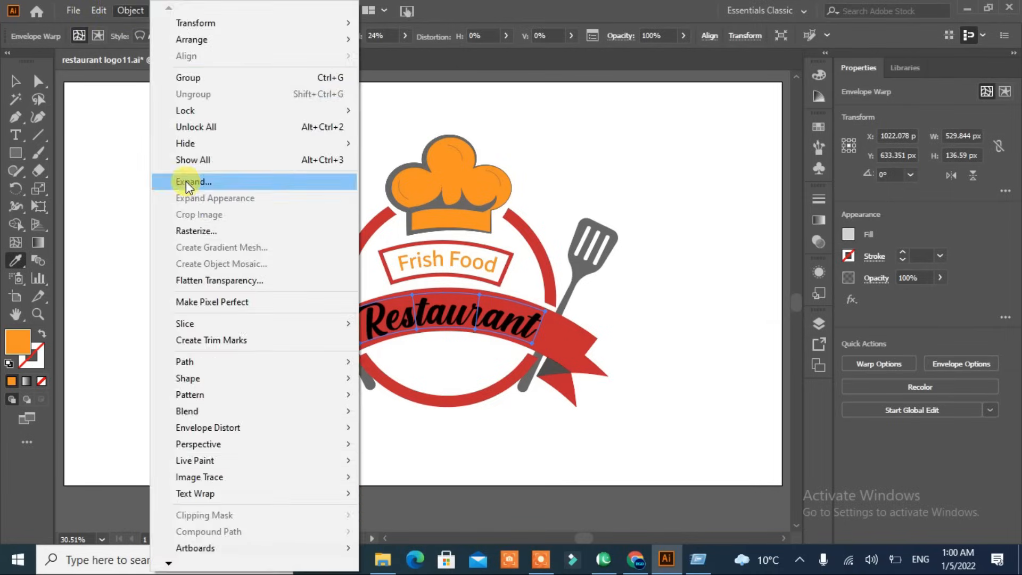
{"action": "left_click", "coordinate": [186, 177]}
{"action": "left_click", "coordinate": [471, 367]}
{"action": "left_click", "coordinate": [470, 158]}
{"action": "left_click", "coordinate": [15, 83]}
{"action": "left_click", "coordinate": [126, 228]}
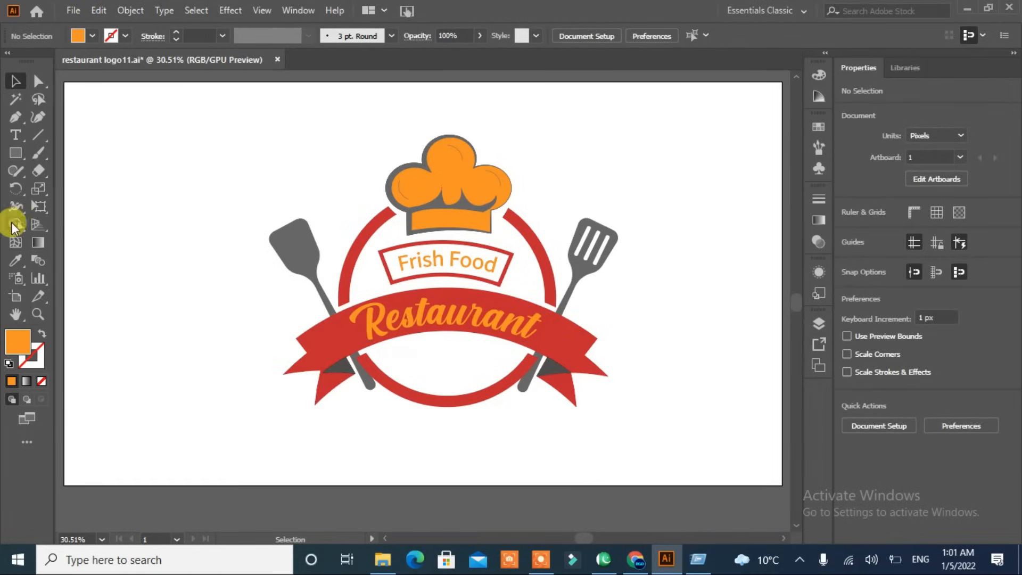
Draw an orange star about 70 by 73 px on the ribbon's left end and place a copy on its right end
{"action": "left_click_drag", "start_coordinate": [15, 154], "coordinate": [50, 224]}
{"action": "mouse_move", "coordinate": [143, 261]}
{"action": "left_mouse_down"}
{"action": "mouse_move", "coordinate": [150, 272]}
{"action": "mouse_move", "coordinate": [157, 257]}
{"action": "mouse_move", "coordinate": [325, 343]}
{"action": "left_mouse_up"}
{"action": "key", "text": "v"}
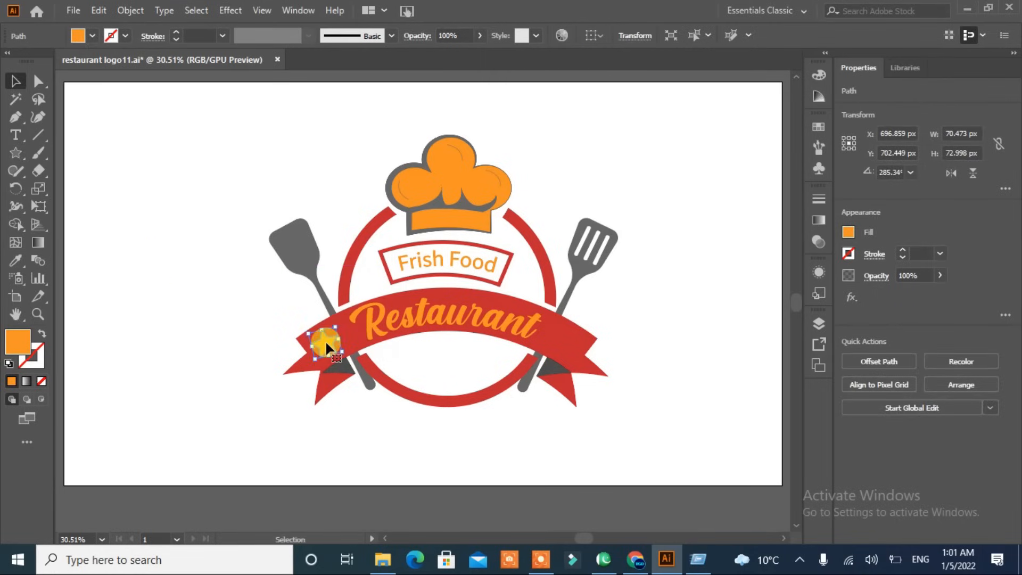
{"action": "left_click_drag", "start_coordinate": [502, 356], "coordinate": [584, 368]}
{"action": "left_click", "coordinate": [612, 425]}
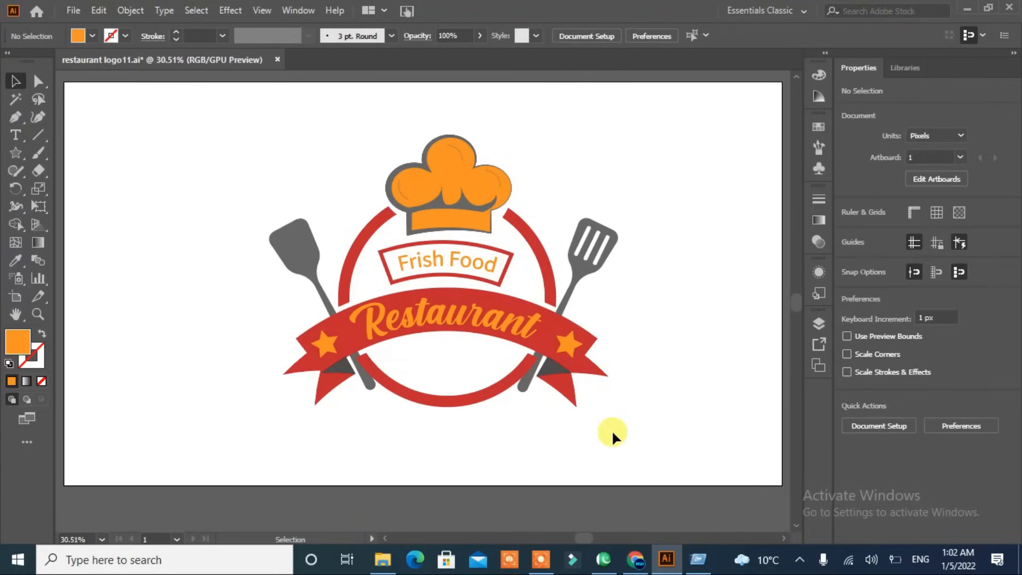
Draw an open S-shaped curve about 176 by 44 px with the Pen tool on the empty area left of the logo
{"action": "key", "text": "p"}
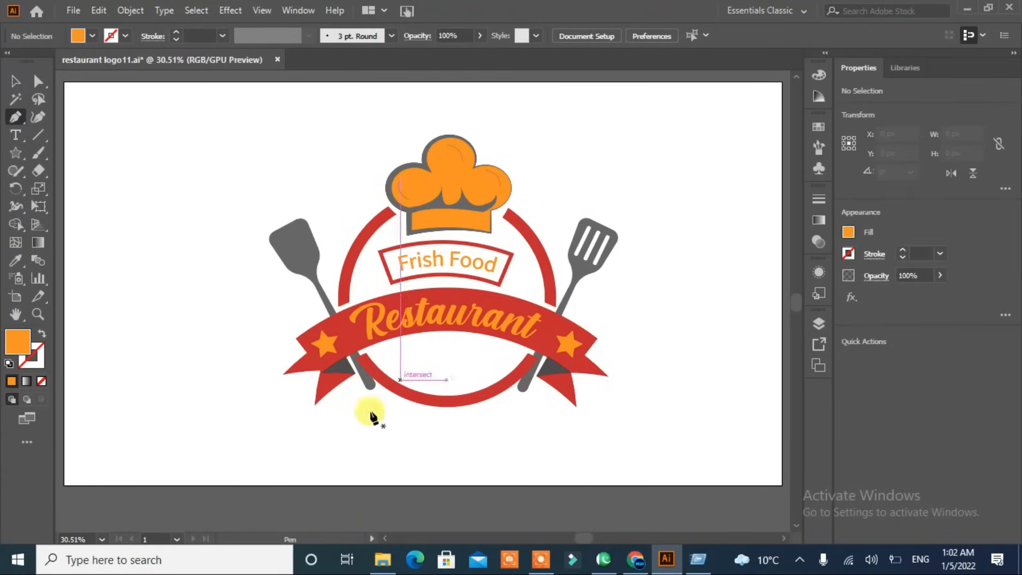
{"action": "left_click", "coordinate": [110, 322]}
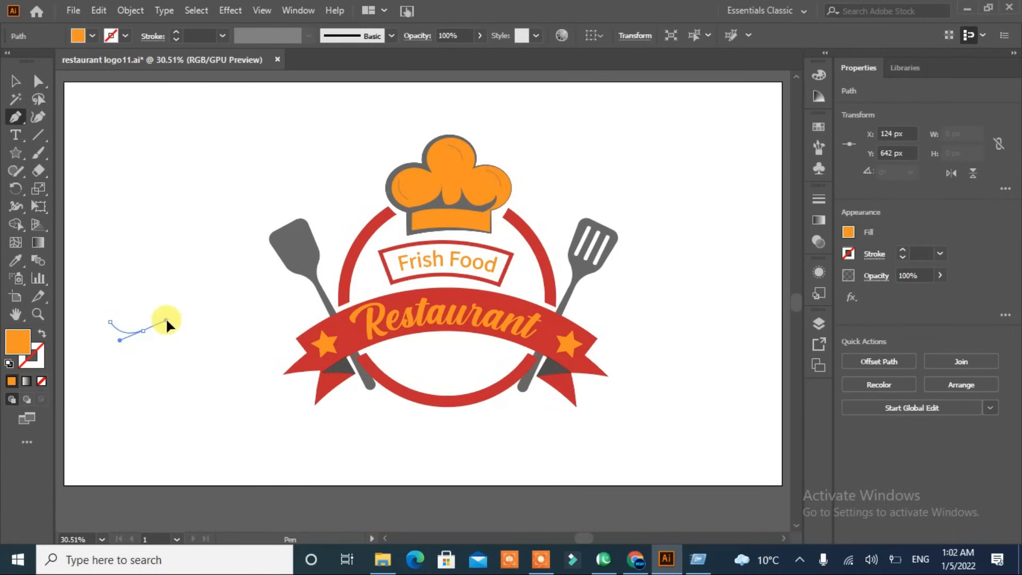
{"action": "left_click_drag", "start_coordinate": [166, 320], "coordinate": [166, 320]}
{"action": "left_click", "coordinate": [176, 338]}
{"action": "key", "text": "Escape"}
Swap the curve's orange fill to its stroke and set a 34 pt stroke with the elliptical width profile tapered at both ends
{"action": "left_click", "coordinate": [41, 334]}
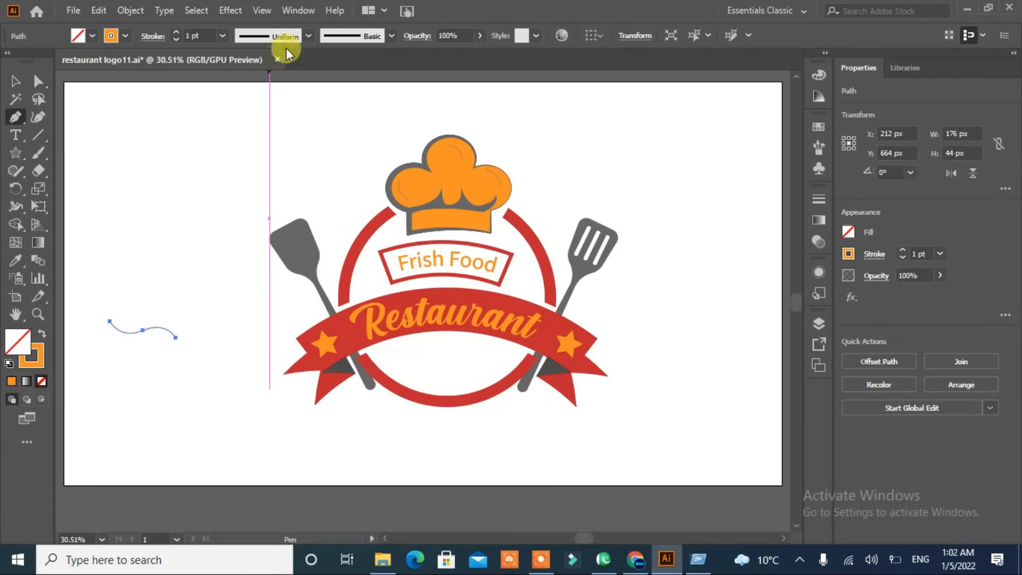
{"action": "left_click", "coordinate": [177, 34]}
{"action": "left_click", "coordinate": [272, 36]}
{"action": "left_click", "coordinate": [274, 84]}
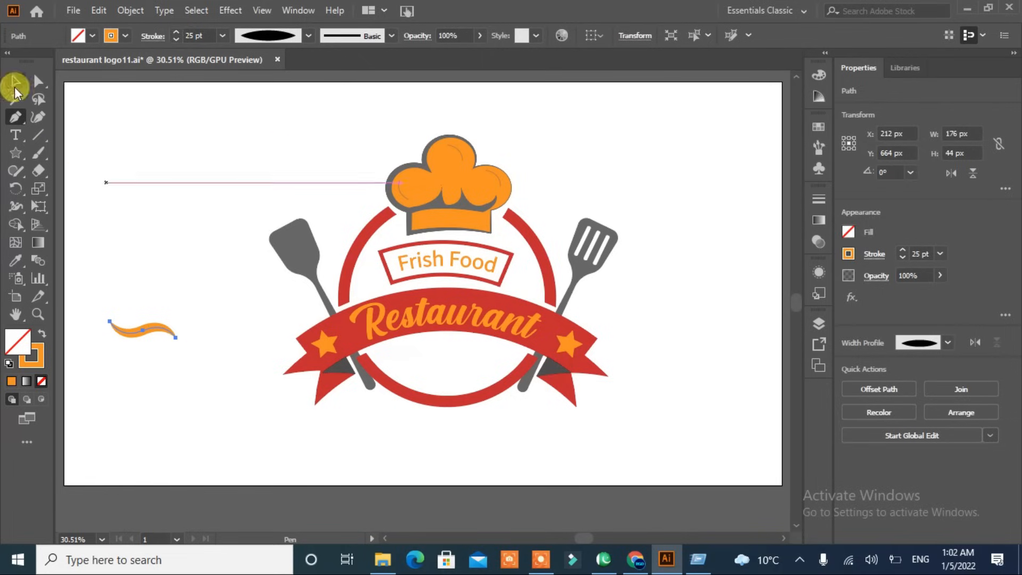
{"action": "left_click", "coordinate": [176, 34]}
Move the tapered swash into the ring below the ribbon and place a copy reflected across the vertical axis beside it
{"action": "left_click", "coordinate": [16, 82]}
{"action": "left_click", "coordinate": [127, 282]}
{"action": "mouse_move", "coordinate": [142, 331]}
{"action": "left_mouse_down"}
{"action": "mouse_move", "coordinate": [417, 359]}
{"action": "mouse_move", "coordinate": [404, 366]}
{"action": "left_mouse_up"}
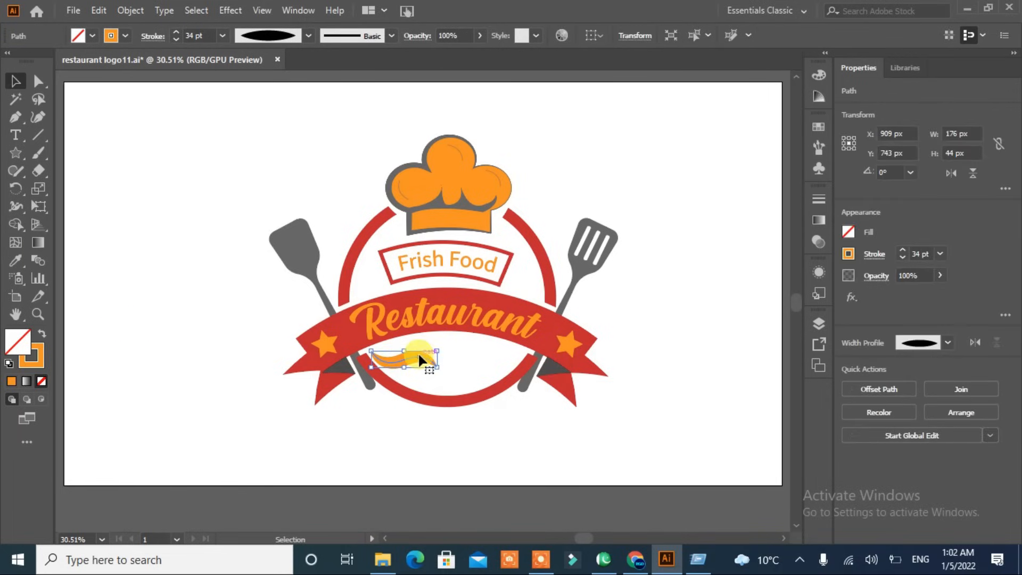
{"action": "right_click", "coordinate": [421, 362]}
{"action": "mouse_move", "coordinate": [559, 262]}
{"action": "left_click", "coordinate": [618, 322]}
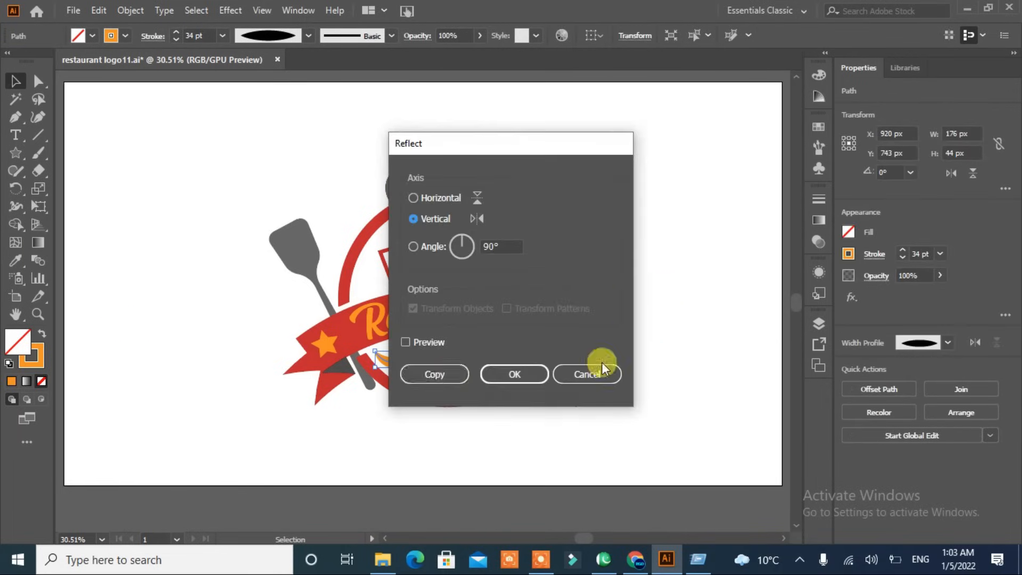
{"action": "left_click", "coordinate": [447, 374]}
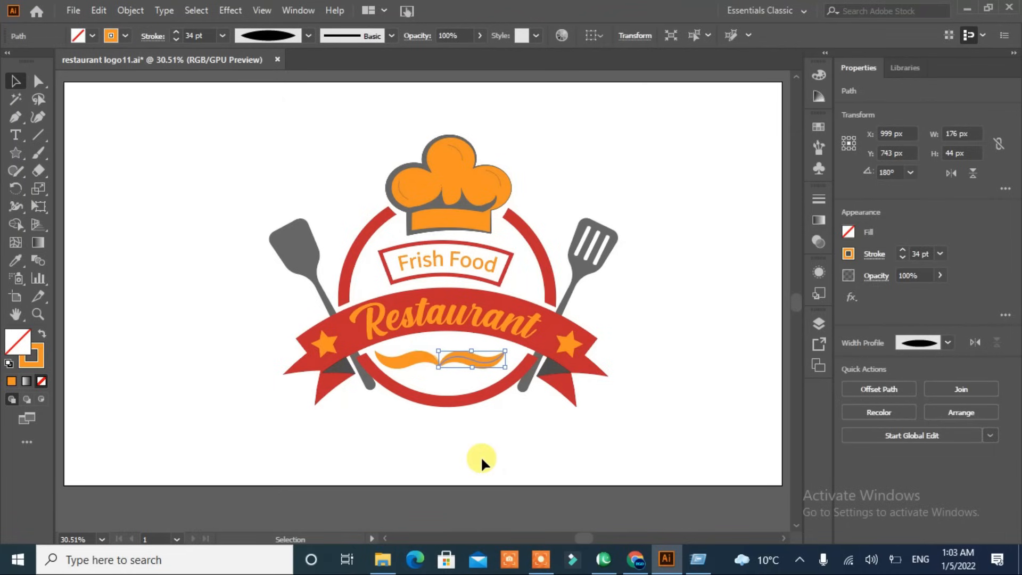
Select both swashes and shift them right together to centre the pair inside the ring
{"action": "left_click", "coordinate": [416, 471]}
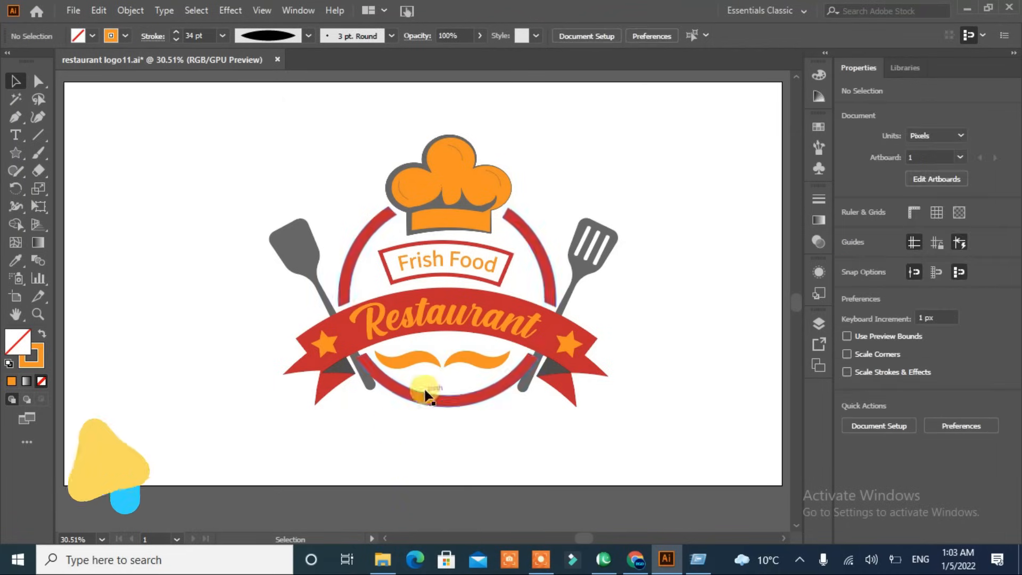
{"action": "left_click", "coordinate": [434, 363]}
{"action": "left_click", "coordinate": [464, 360], "text": "shift"}
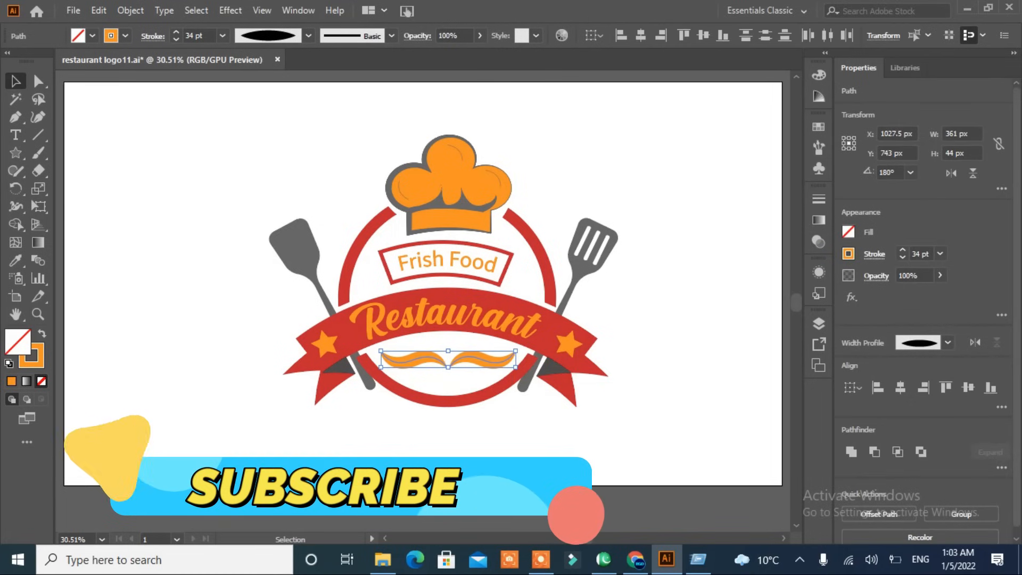
{"action": "left_click", "coordinate": [522, 423]}
Expand the appearance of the left and right swashes so their tapered strokes become filled shapes
{"action": "left_click_drag", "start_coordinate": [672, 160], "coordinate": [194, 426]}
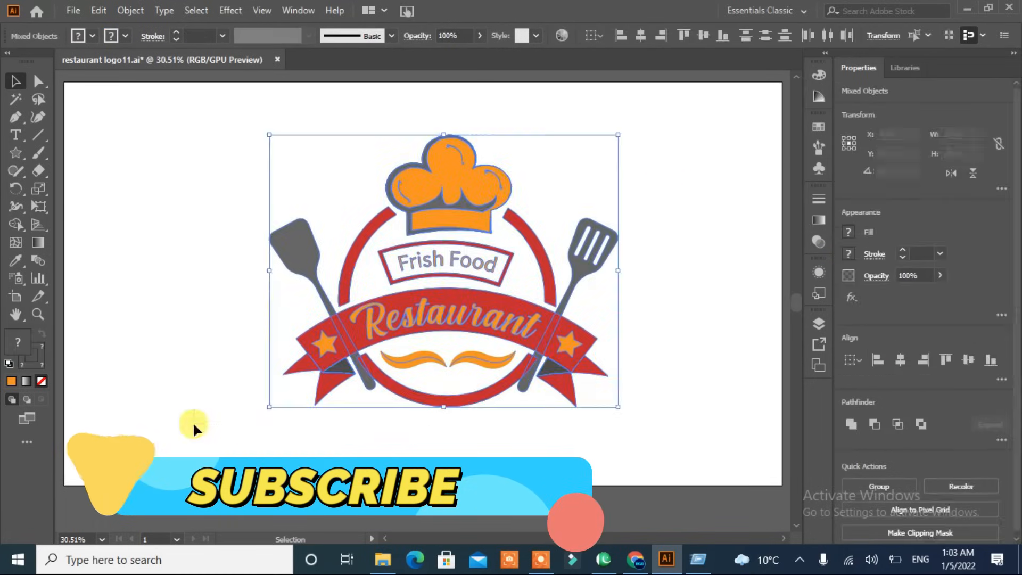
{"action": "left_click", "coordinate": [194, 427]}
{"action": "left_click", "coordinate": [433, 364]}
{"action": "left_click", "coordinate": [128, 11]}
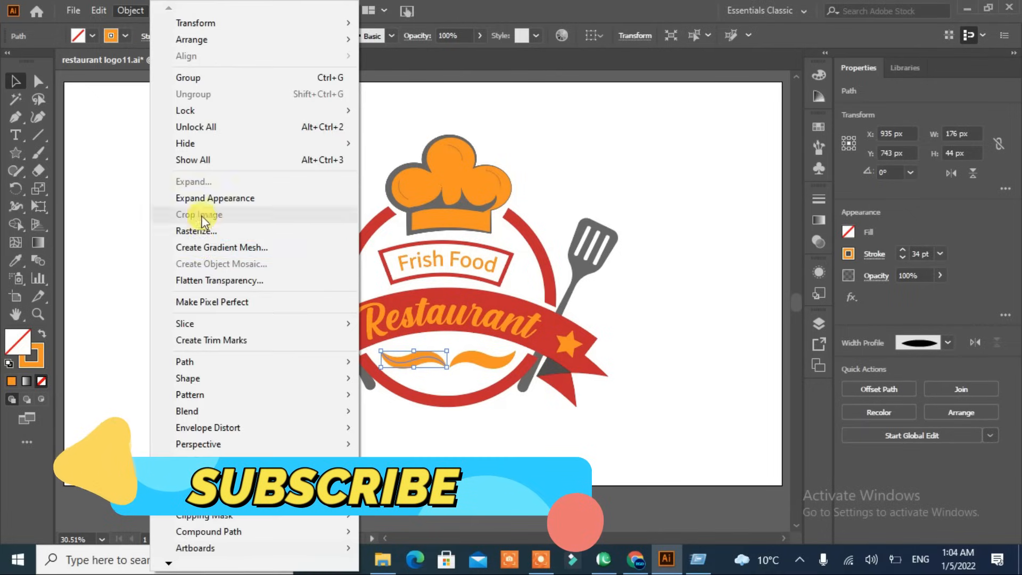
{"action": "left_click", "coordinate": [484, 360]}
{"action": "left_click", "coordinate": [131, 10]}
{"action": "left_click", "coordinate": [144, 240]}
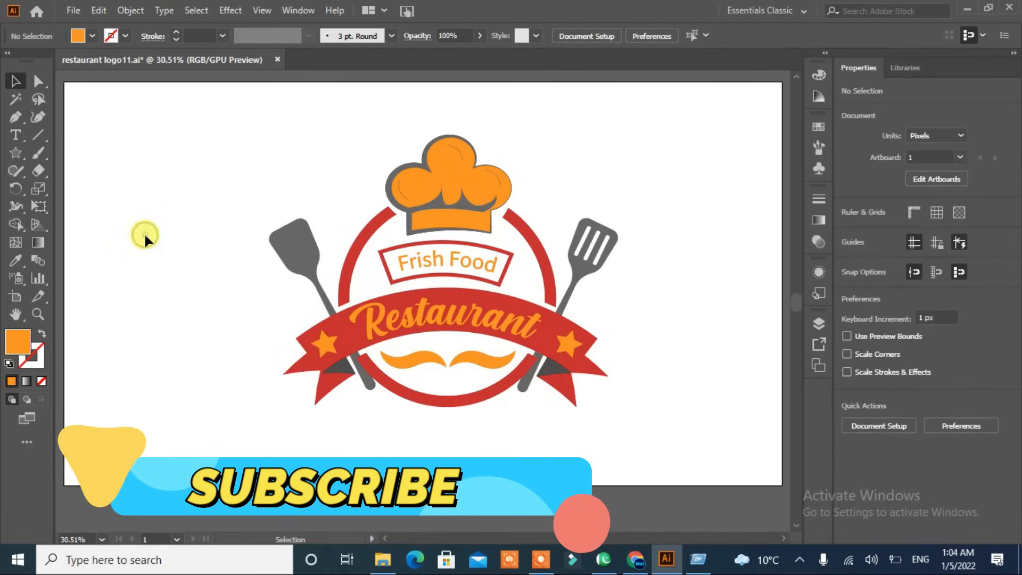
Group all the logo artwork and move the group slightly up on the artboard
{"action": "left_click_drag", "start_coordinate": [664, 180], "coordinate": [200, 386]}
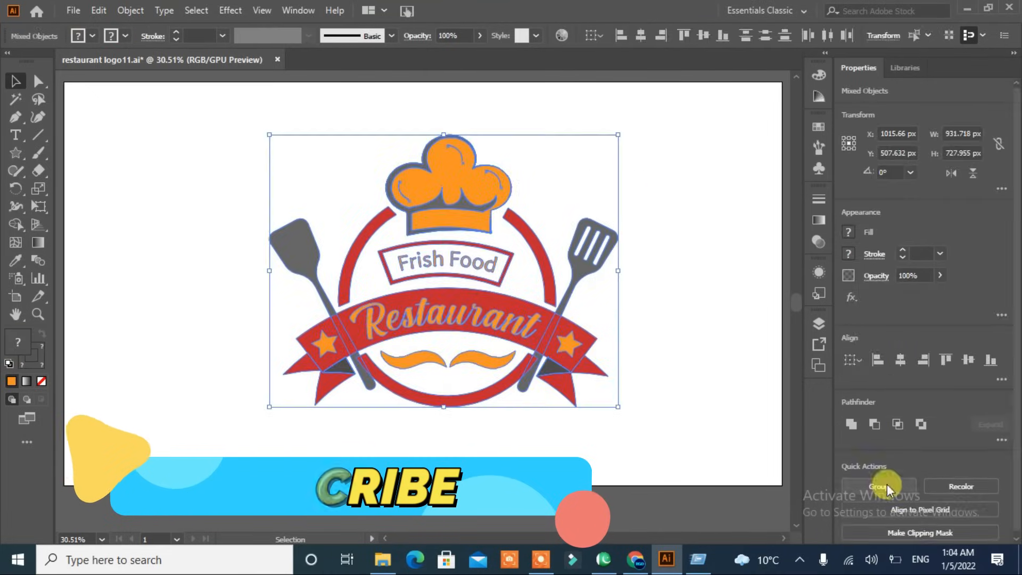
{"action": "left_click", "coordinate": [884, 485]}
{"action": "left_click", "coordinate": [662, 434]}
{"action": "left_click", "coordinate": [424, 363]}
{"action": "left_click_drag", "start_coordinate": [444, 324], "coordinate": [445, 303]}
{"action": "left_click", "coordinate": [481, 467]}
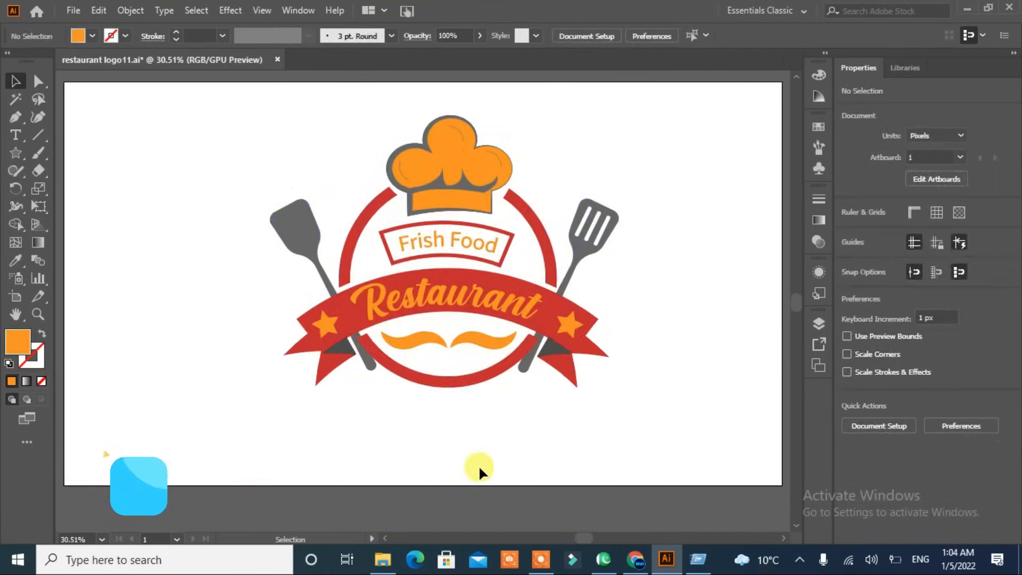